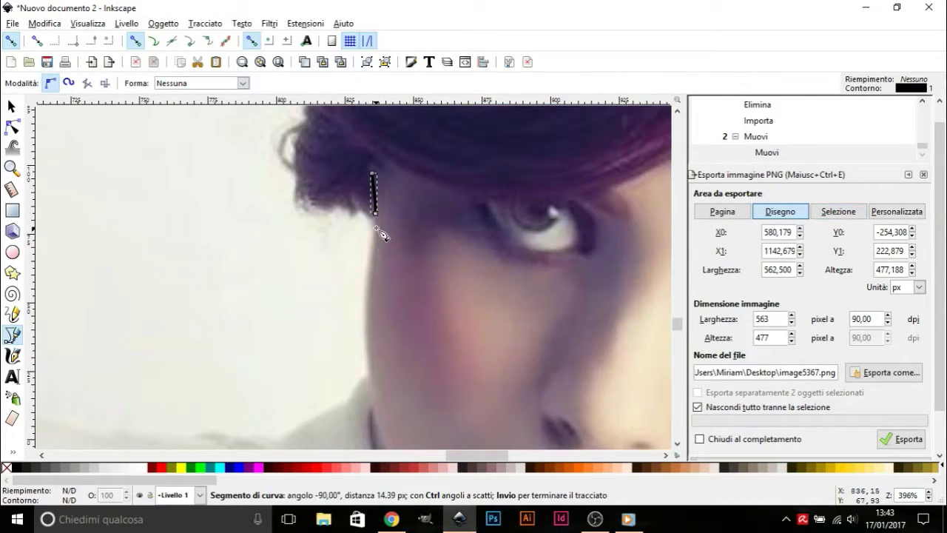
Trace the face outline down the cheek and along the jawline over the photo.
drag(376, 229, 370, 258)
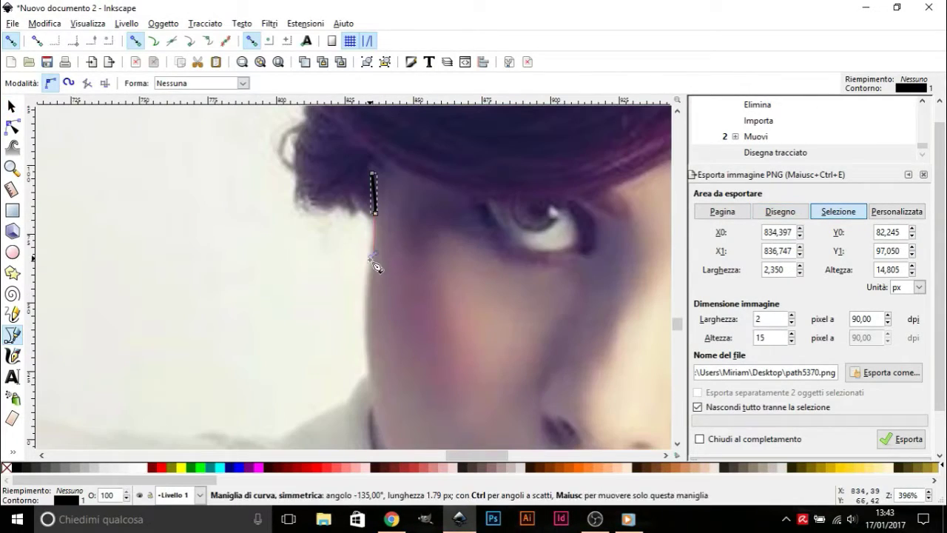
click(372, 335)
scroll(381, 400, down, 5)
drag(381, 400, 511, 360)
scroll(432, 377, down, 3)
drag(485, 454, 518, 454)
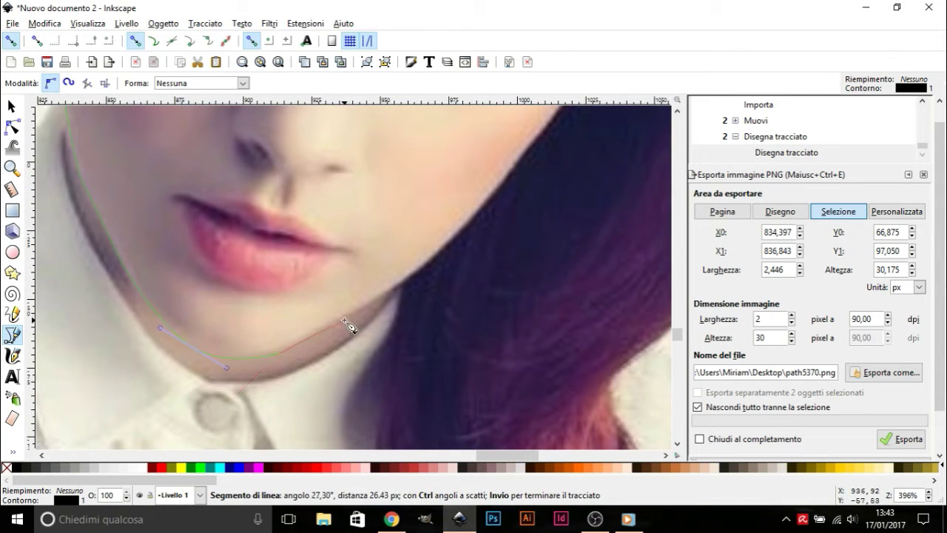
drag(344, 320, 353, 316)
drag(474, 216, 513, 204)
Close the face outline on its starting node at the hairline and deselect it.
scroll(587, 165, up, 3)
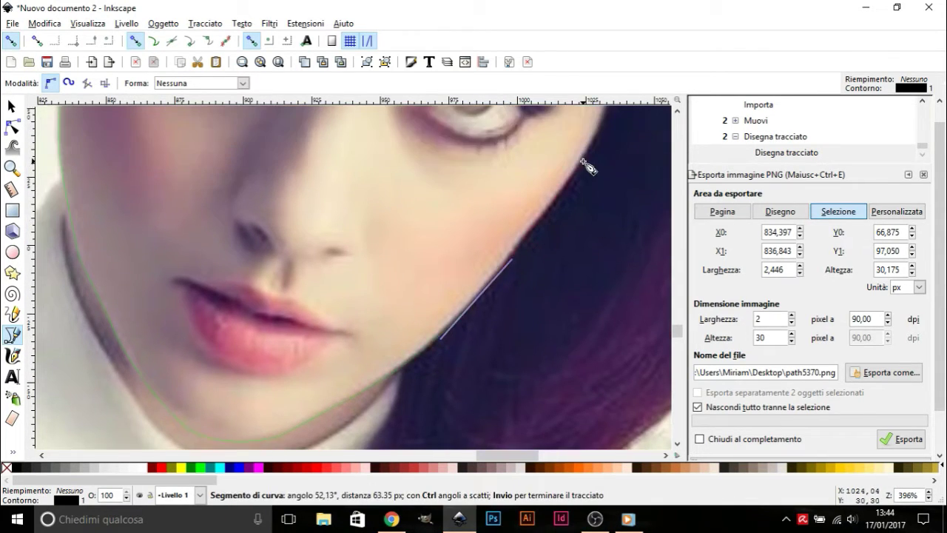
ctrl+scroll(619, 190, down, 1)
ctrl+scroll(647, 159, down, 1)
ctrl+scroll(647, 159, down, 1)
click(472, 168)
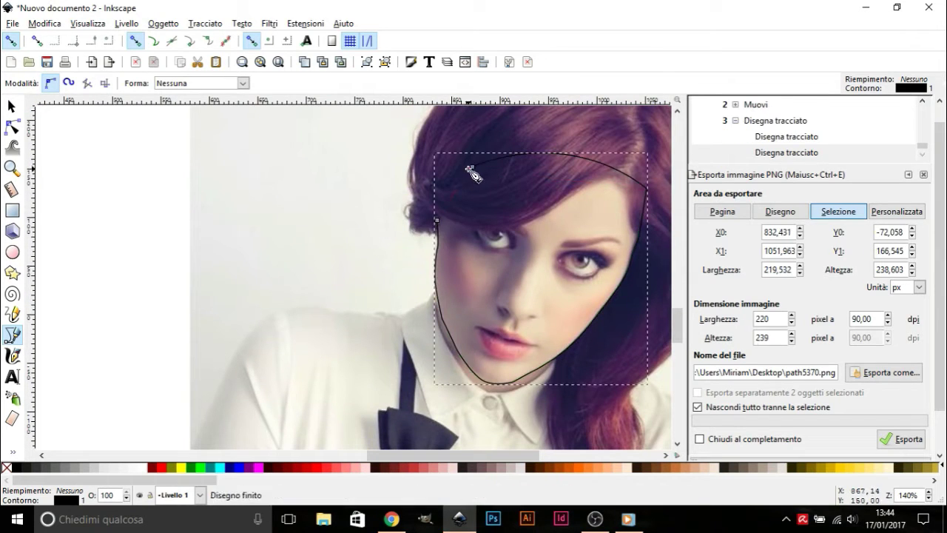
key(n)
key(Escape)
scroll(436, 455, right, 5)
Draw a closed Bezier path around the hair curl at the left temple.
scroll(370, 281, up, 3)
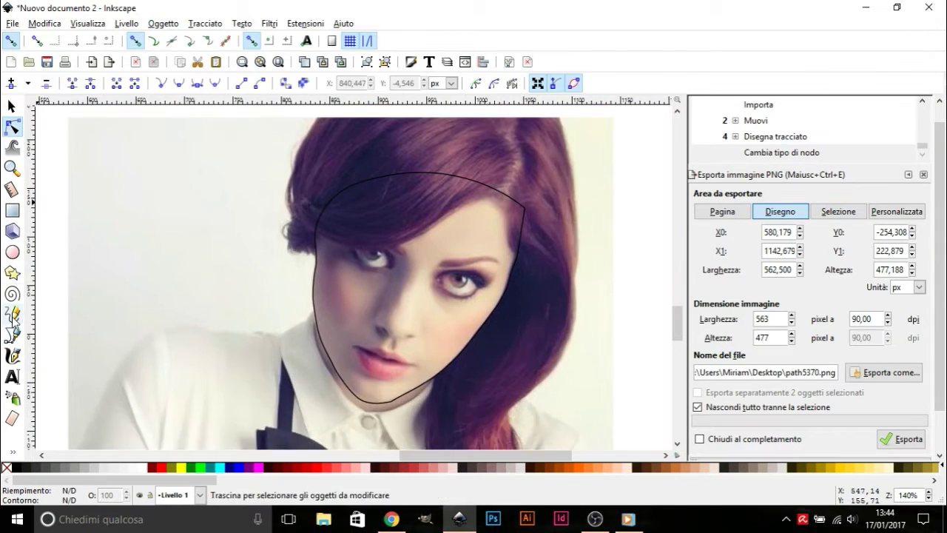
key(b)
click(281, 194)
drag(288, 208, 297, 222)
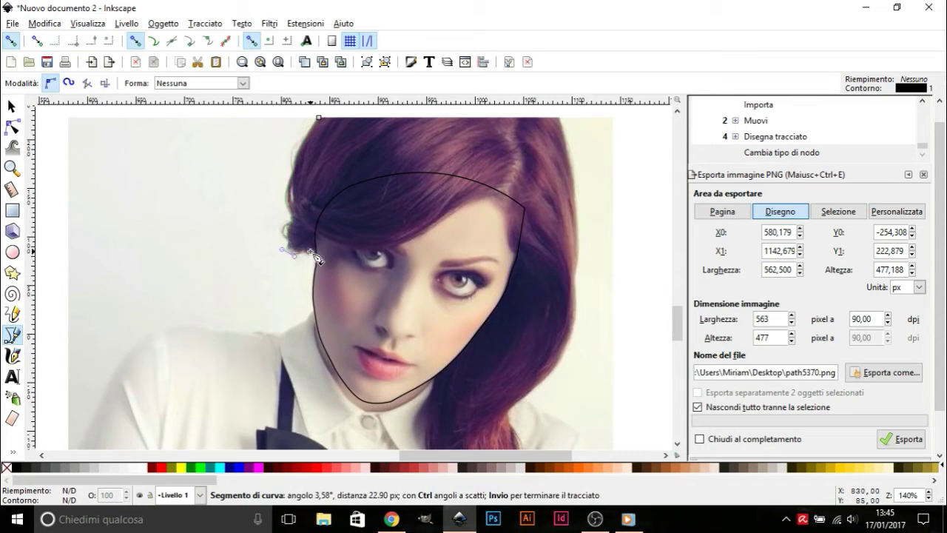
ctrl+scroll(314, 257, up, 2)
click(315, 227)
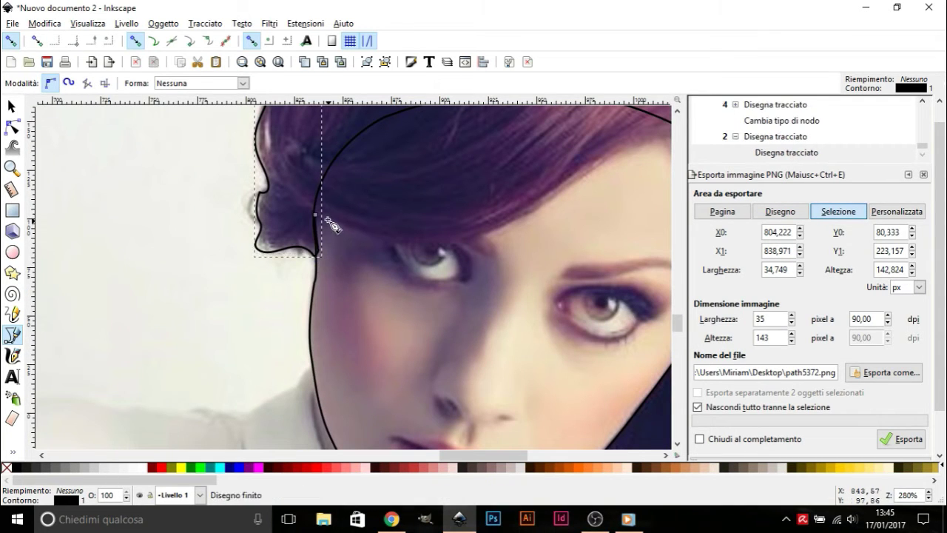
Outline the hair mass over the head and remove a stray node.
ctrl+scroll(325, 229, down, 2)
drag(520, 219, 510, 252)
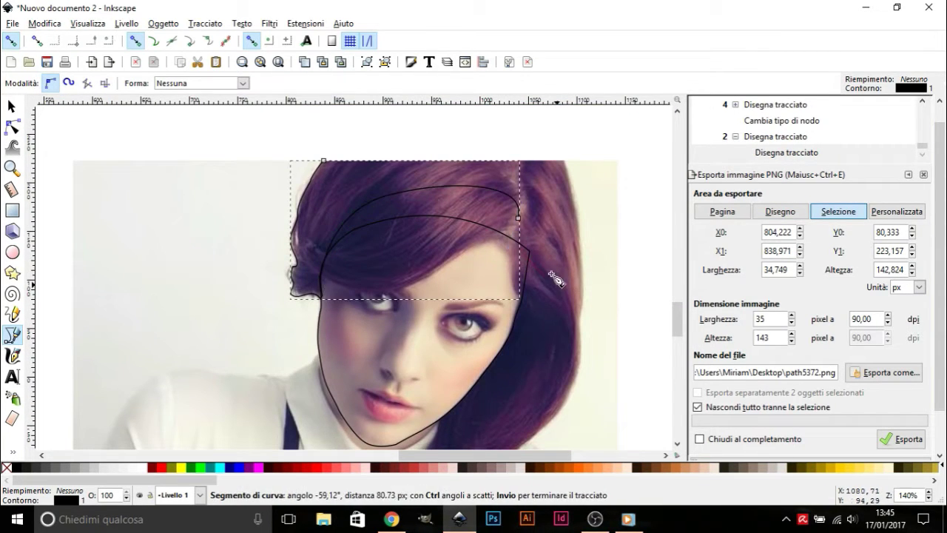
click(11, 126)
key(Delete)
key(b)
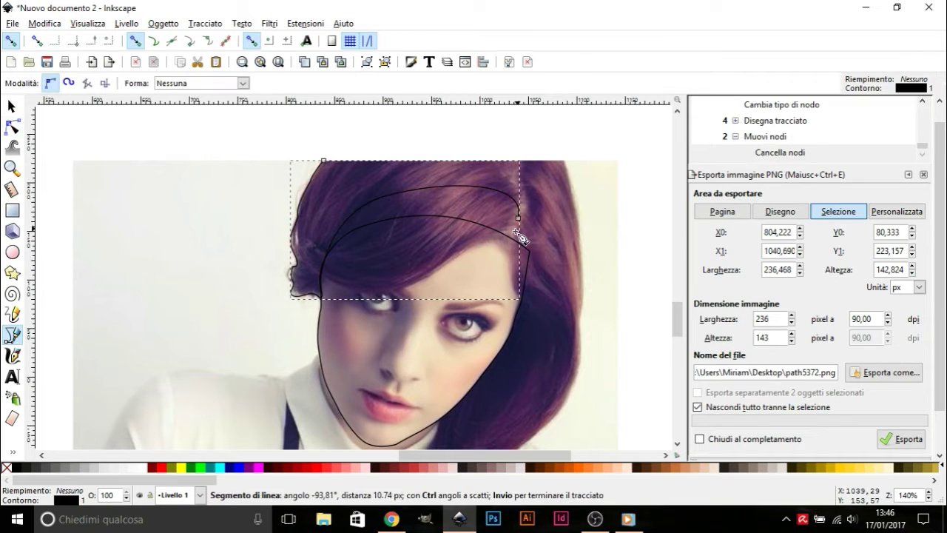
Trace the dark hair strand down the right side of the face.
ctrl+scroll(523, 306, up, 1)
mouse_move(522, 306)
mouse_down()
mouse_move(540, 324)
mouse_move(527, 331)
mouse_up()
ctrl+scroll(542, 368, down, 2)
ctrl+scroll(542, 368, up, 1)
ctrl+scroll(551, 296, down, 1)
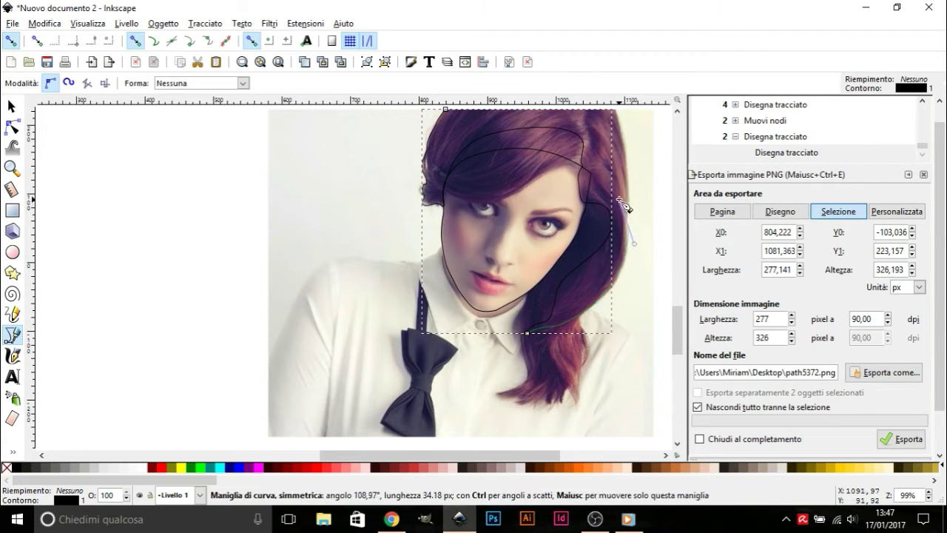
drag(625, 206, 630, 222)
ctrl+scroll(621, 156, up, 2)
click(420, 133)
scroll(577, 245, down, 2)
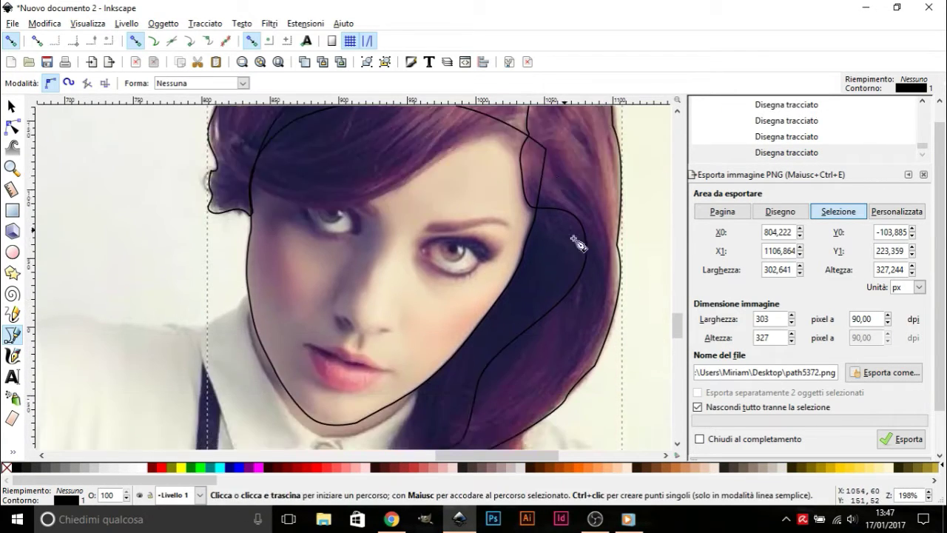
scroll(576, 244, down, 3)
ctrl+scroll(518, 258, down, 1)
Draw a curved strand path across the top of the fringe.
drag(503, 224, 463, 265)
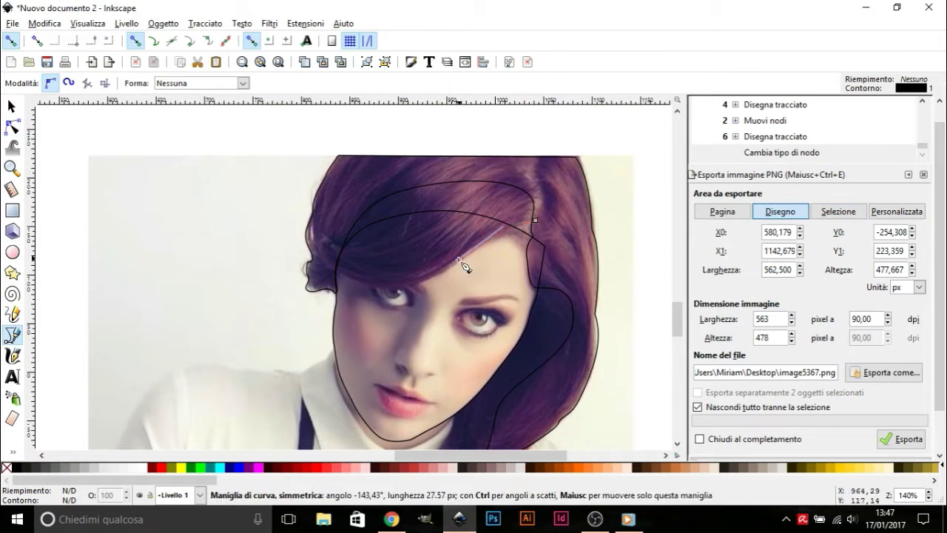
mouse_move(384, 251)
mouse_down()
mouse_move(314, 244)
mouse_move(333, 253)
mouse_up()
ctrl+scroll(355, 244, up, 3)
ctrl+scroll(414, 215, down, 3)
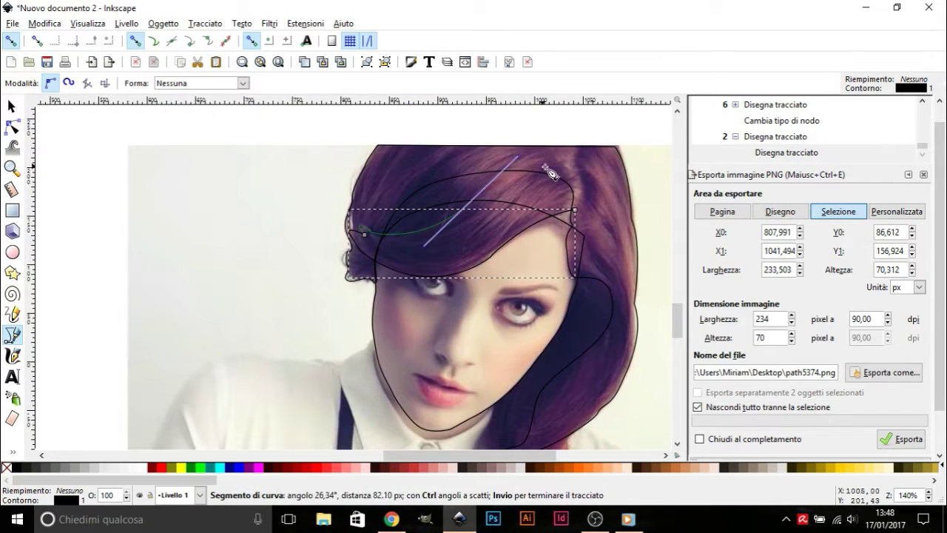
drag(582, 279, 581, 279)
key(Return)
Draw a second strand curving over the fringe, closed on its start node.
drag(382, 235, 543, 135)
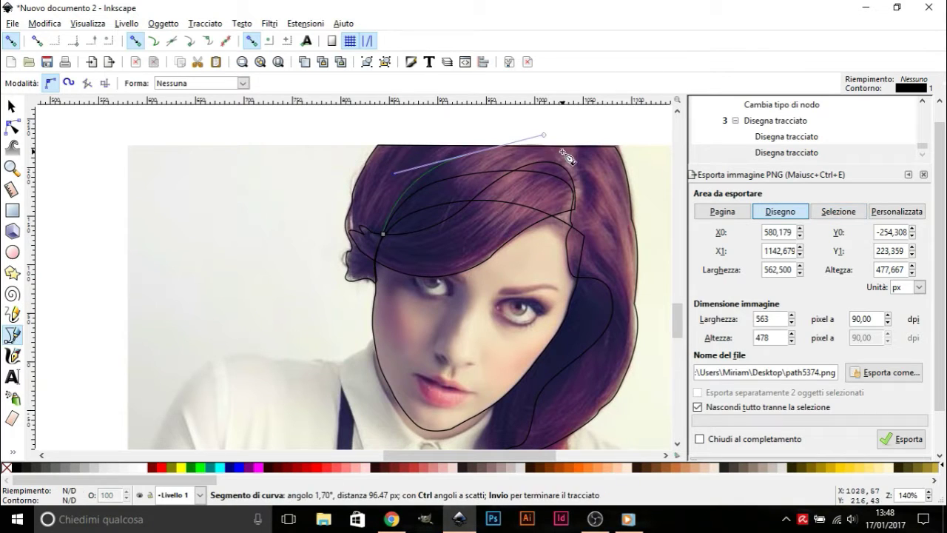
drag(575, 212, 576, 213)
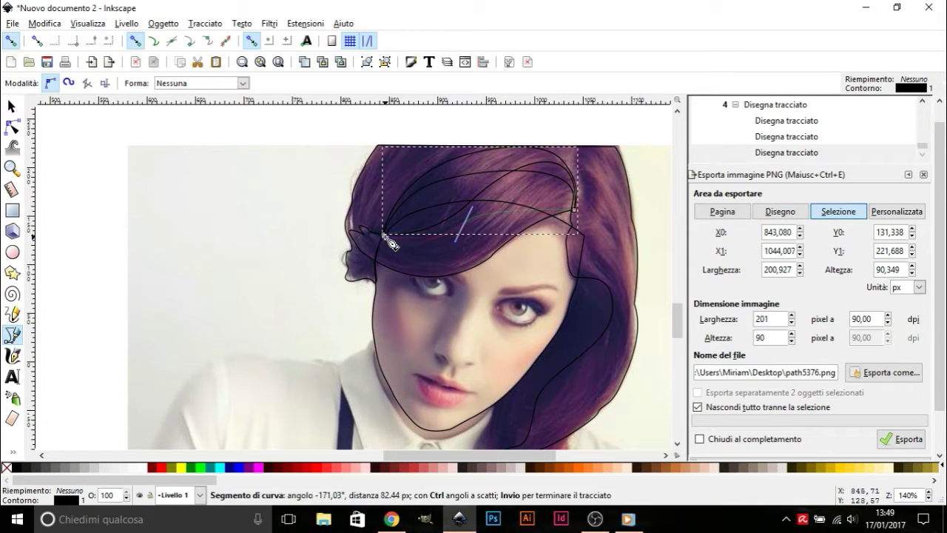
click(383, 233)
scroll(451, 399, up, 2)
drag(429, 267, 427, 273)
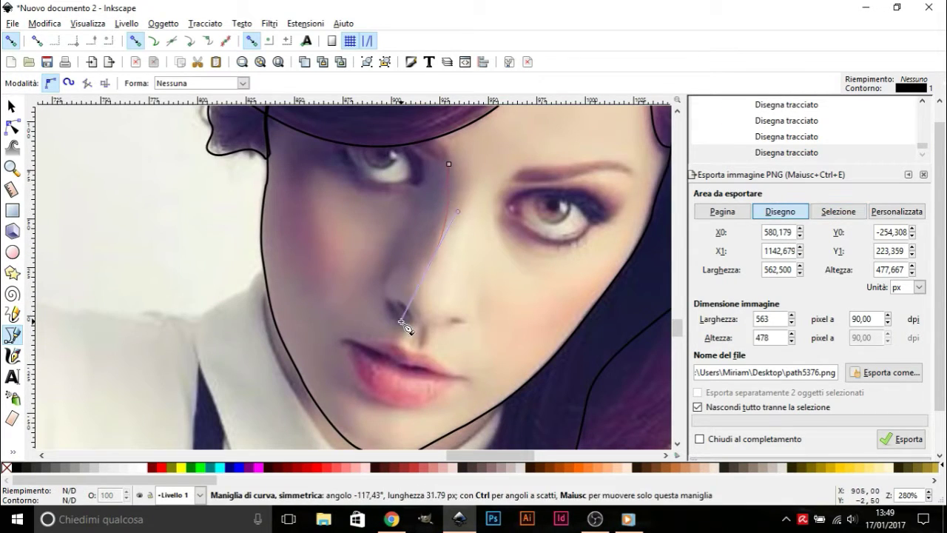
Finish the nose bridge line and reshape the curve of the nose tip.
key(Return)
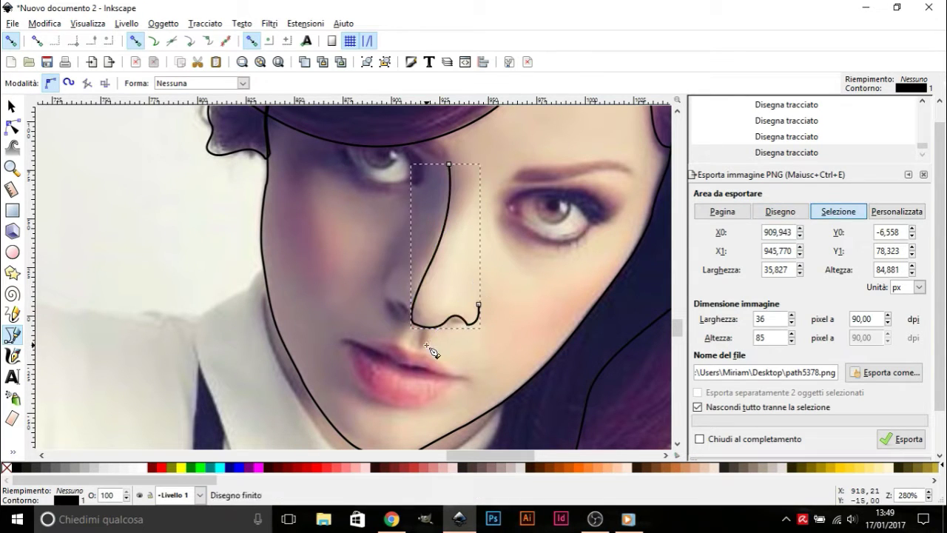
key(n)
scroll(414, 296, up, 2)
scroll(414, 296, down, 3)
mouse_move(427, 281)
mouse_down()
mouse_move(431, 268)
mouse_move(387, 319)
mouse_up()
key(b)
key(Return)
Draw a small curved shape beside the nostril.
scroll(387, 321, up, 3)
scroll(363, 328, down, 3)
scroll(447, 334, up, 4)
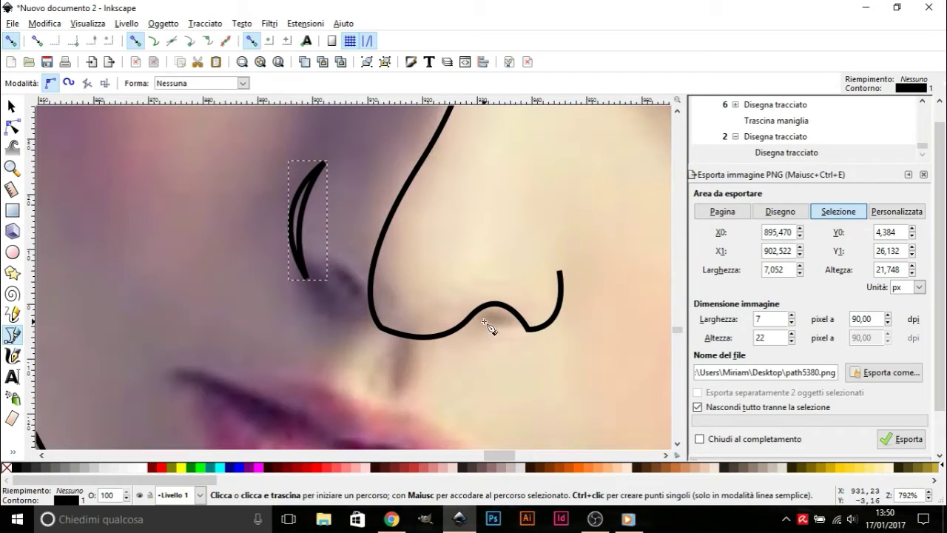
click(468, 314)
drag(531, 329, 567, 376)
key(Return)
key(Delete)
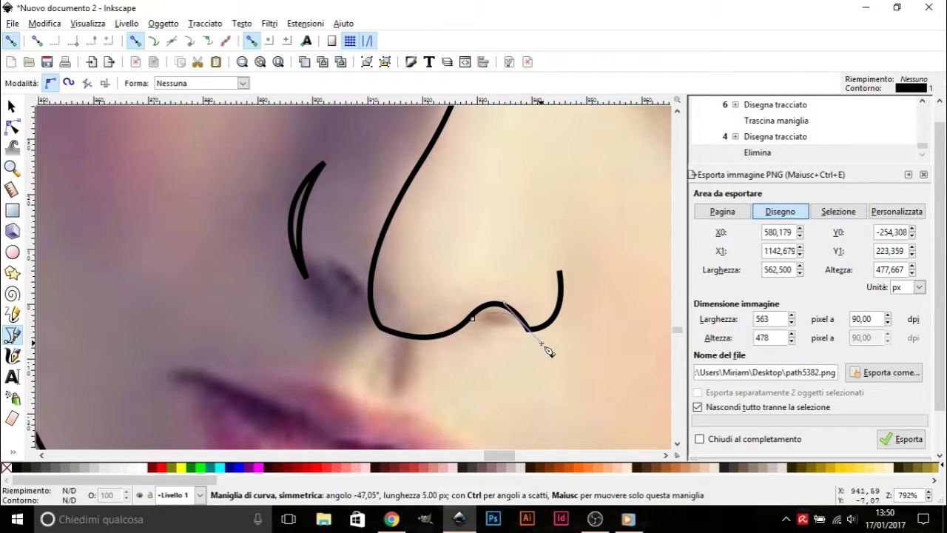
Restore the accidentally deleted nostril path with Edit > Undo.
click(486, 318)
key(Return)
key(Delete)
scroll(473, 318, up, 2)
click(44, 23)
click(73, 40)
scroll(270, 240, down, 2)
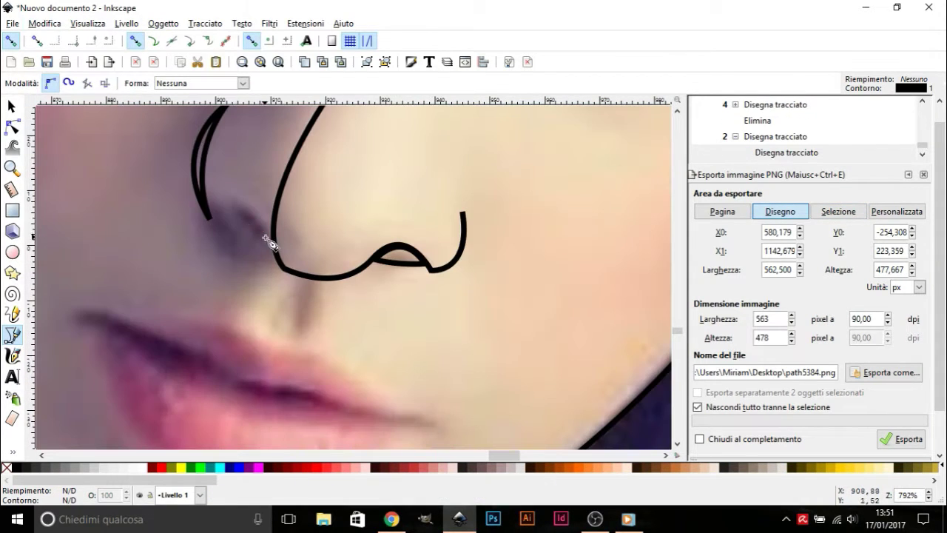
Complete the nostril loop and add a small closed mark above the upper lip.
click(252, 234)
scroll(251, 234, down, 2)
scroll(296, 310, up, 2)
click(305, 291)
drag(299, 332, 301, 345)
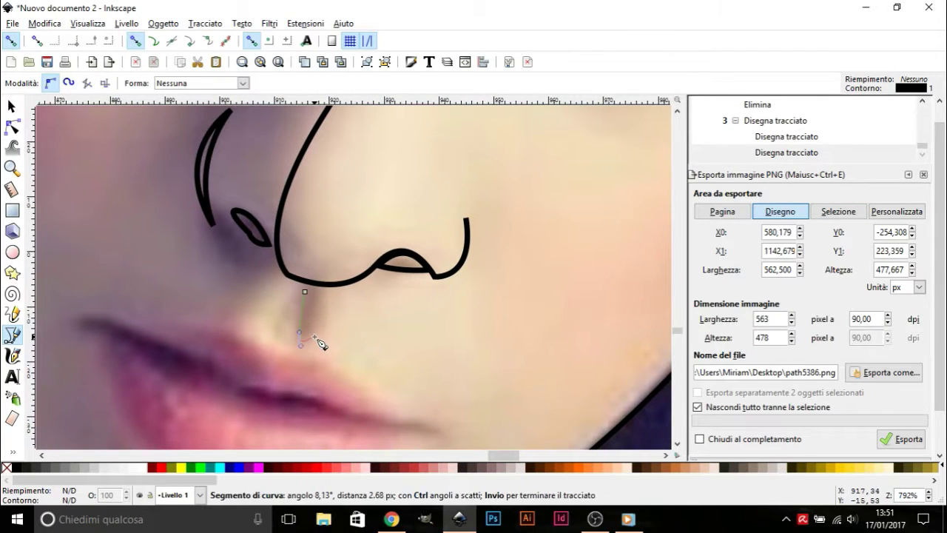
click(305, 290)
Draw a second small closed shape beside the lip-groove mark.
scroll(316, 259, down, 1)
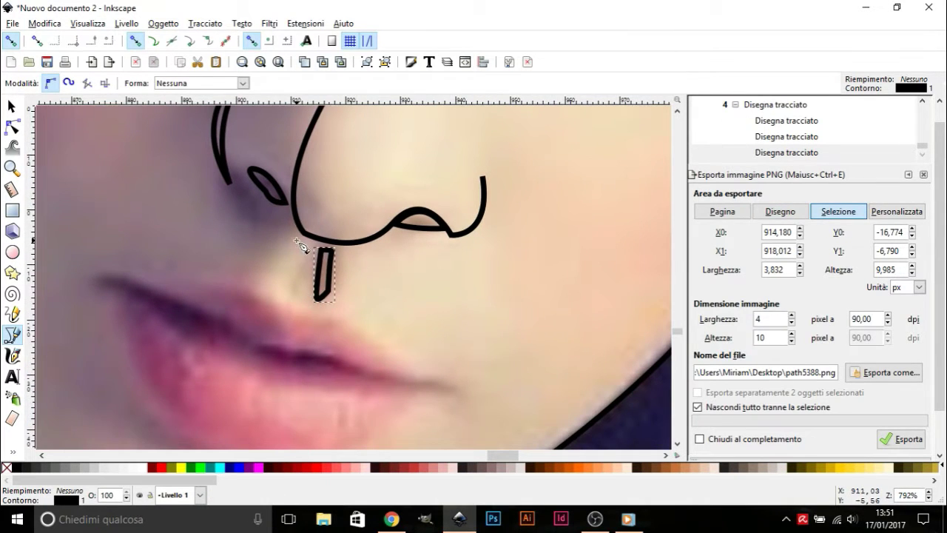
scroll(302, 246, down, 3)
scroll(333, 270, up, 5)
click(338, 231)
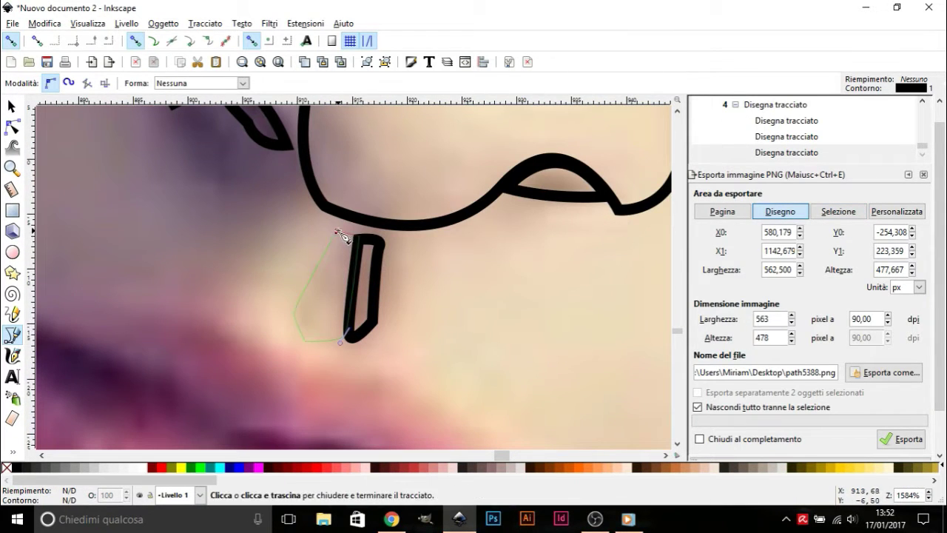
click(337, 231)
scroll(337, 232, down, 3)
scroll(443, 222, up, 3)
Draw a small closed path beside the left eye.
click(423, 196)
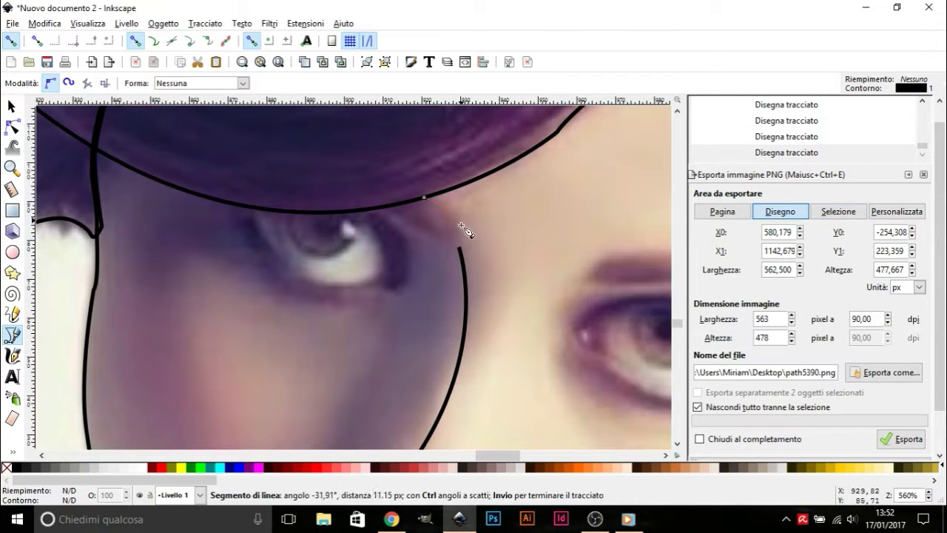
click(424, 197)
scroll(332, 303, down, 3)
scroll(332, 302, up, 4)
Trace the right eyebrow as a closed shape and bend its top curve along the brow.
click(284, 258)
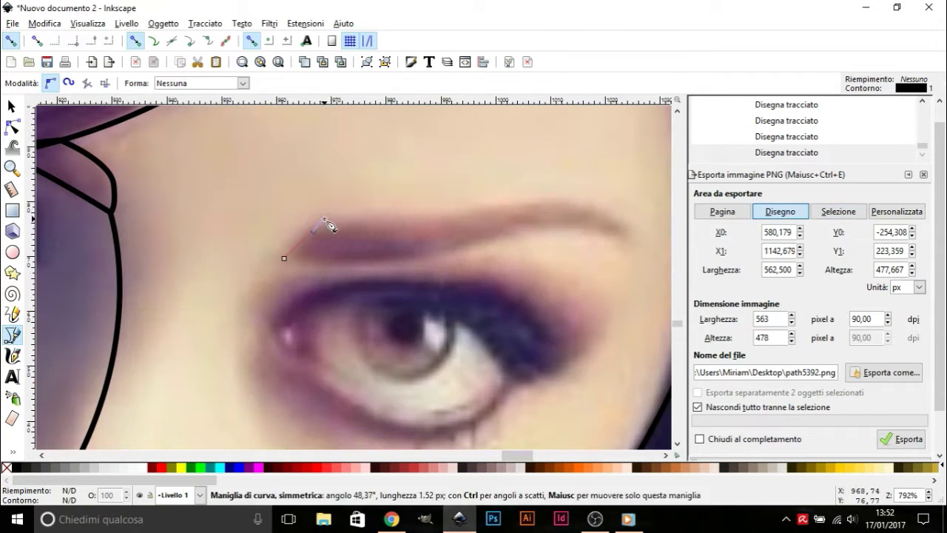
double_click(319, 225)
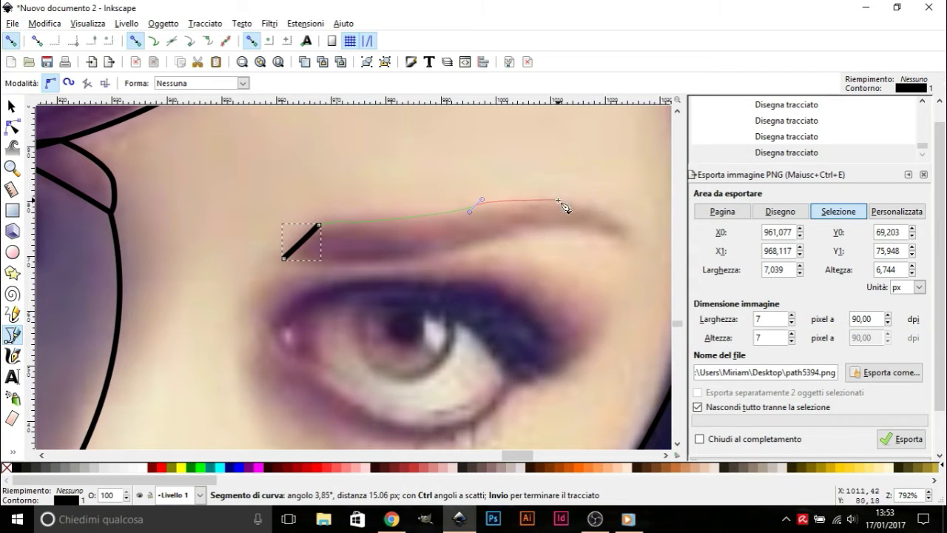
drag(630, 239, 626, 238)
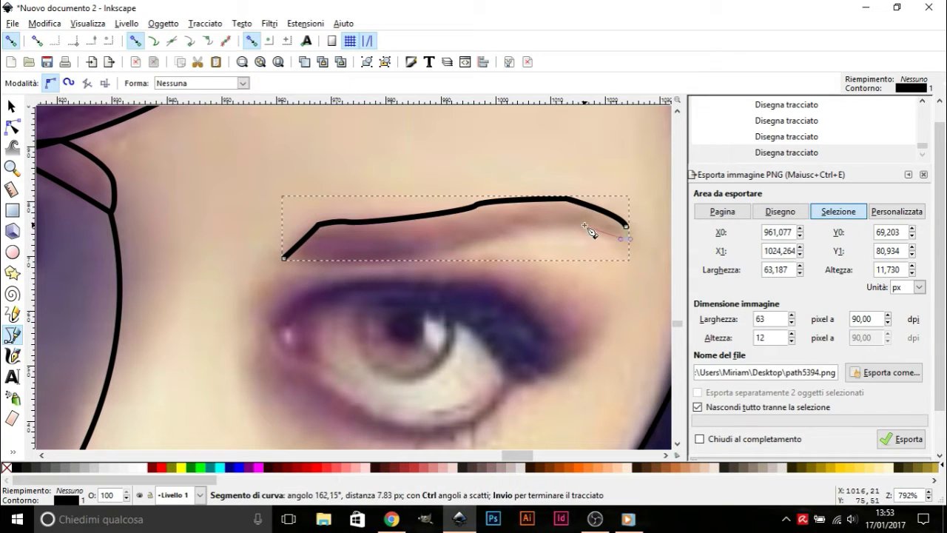
drag(473, 240, 470, 242)
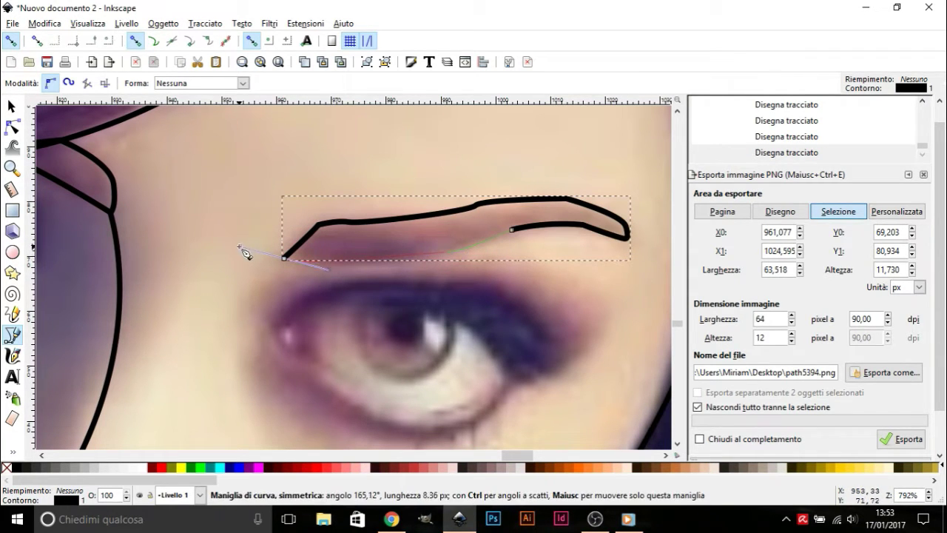
click(284, 258)
scroll(476, 312, down, 3)
scroll(450, 289, up, 3)
key(n)
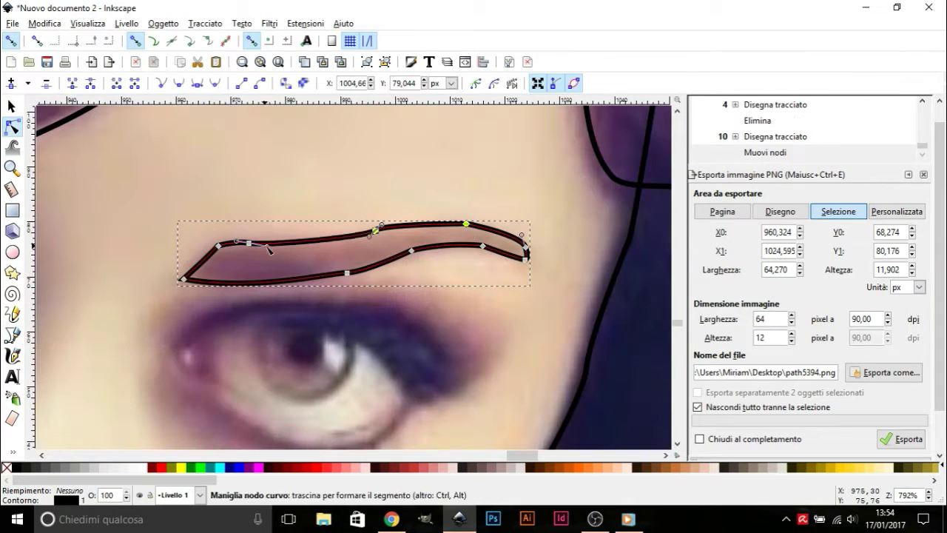
drag(268, 249, 271, 253)
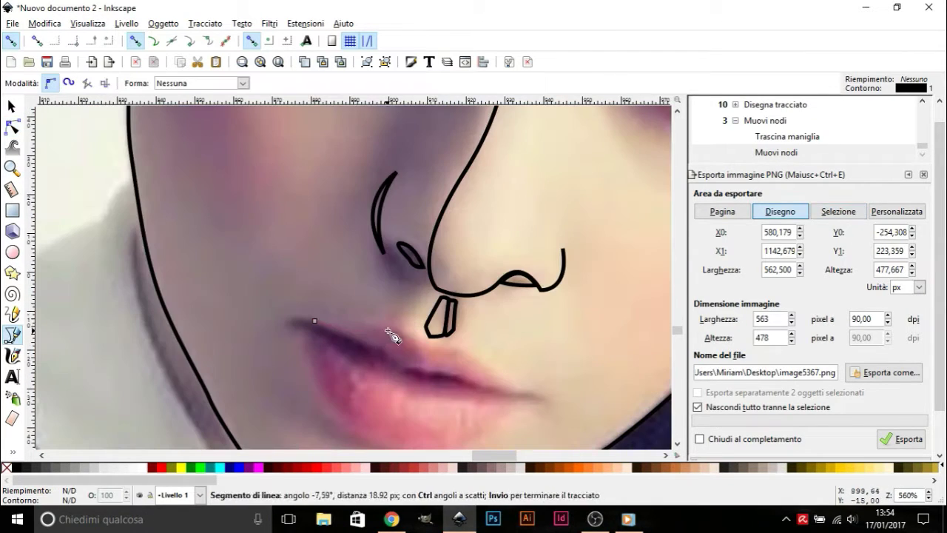
Trace nodes along the upper lip out to the mouth corner.
double_click(387, 330)
click(418, 352)
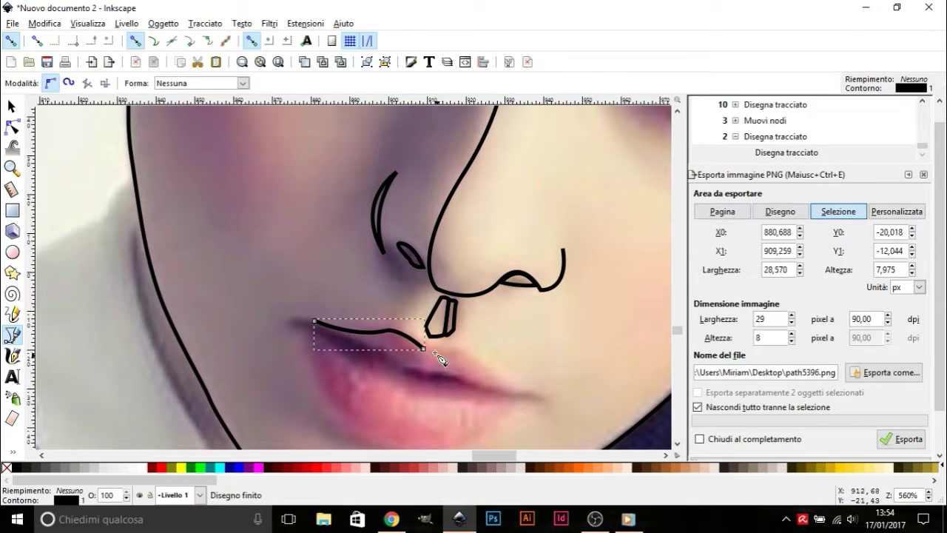
scroll(459, 360, down, 2)
scroll(474, 361, up, 3)
scroll(484, 363, down, 4)
scroll(522, 409, up, 4)
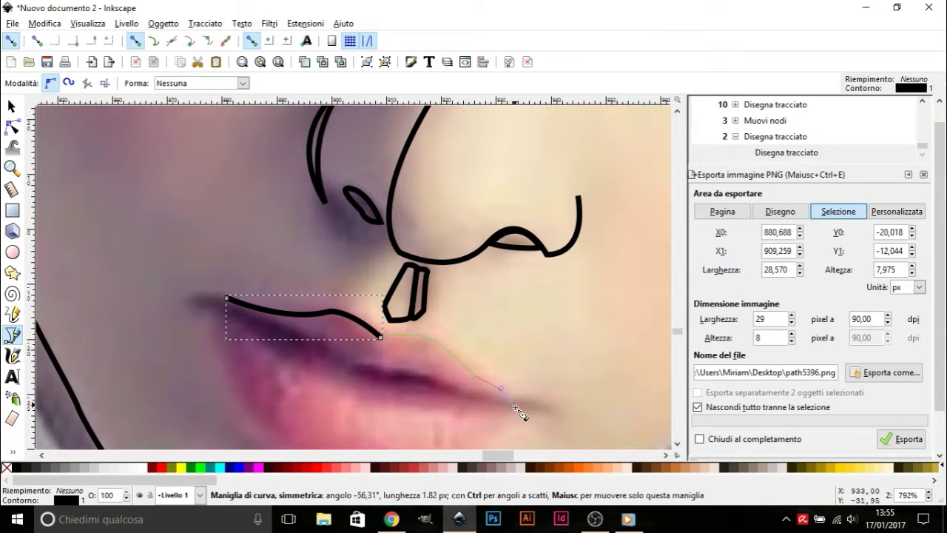
double_click(507, 395)
double_click(201, 296)
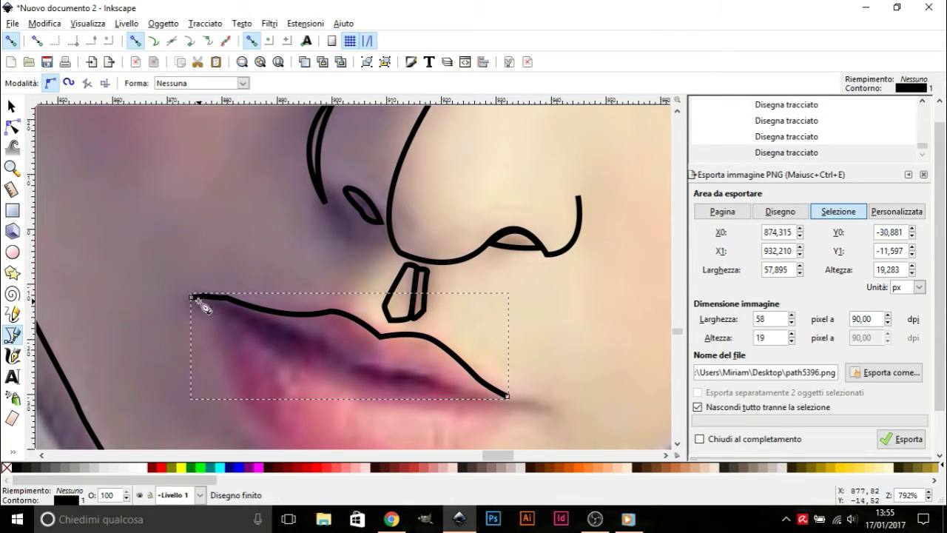
Remove the stray lip segment, extend the line and move its end node into place.
key(n)
click(194, 296)
key(Delete)
key(b)
click(507, 396)
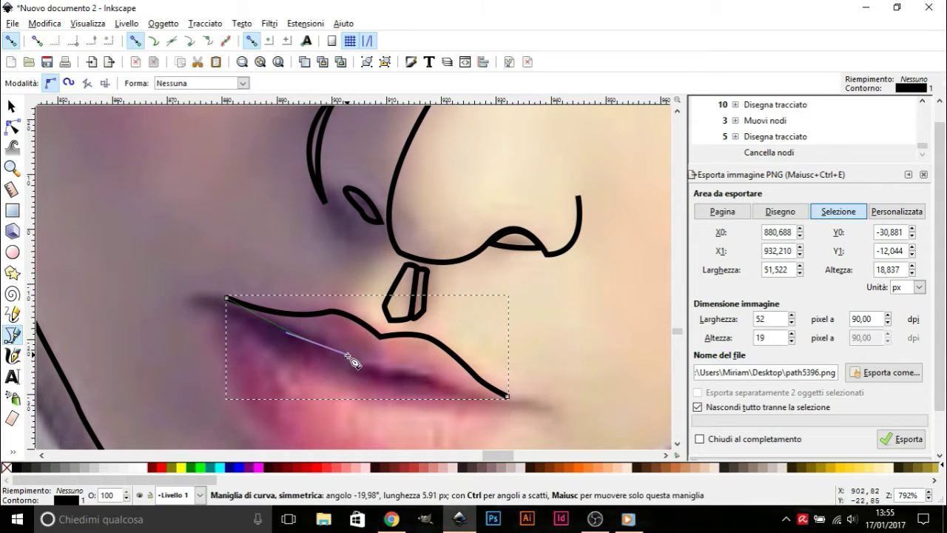
key(Return)
mouse_move(531, 399)
mouse_down()
mouse_move(554, 406)
mouse_move(518, 400)
mouse_up()
key(n)
Start the lower lip curve from the mouth corner.
scroll(554, 388, down, 2)
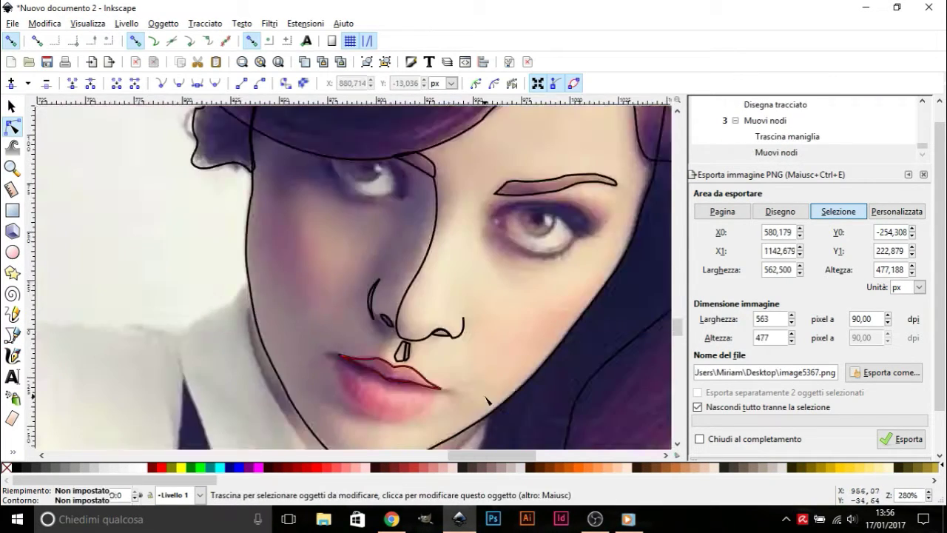
scroll(120, 307, up, 1)
key(b)
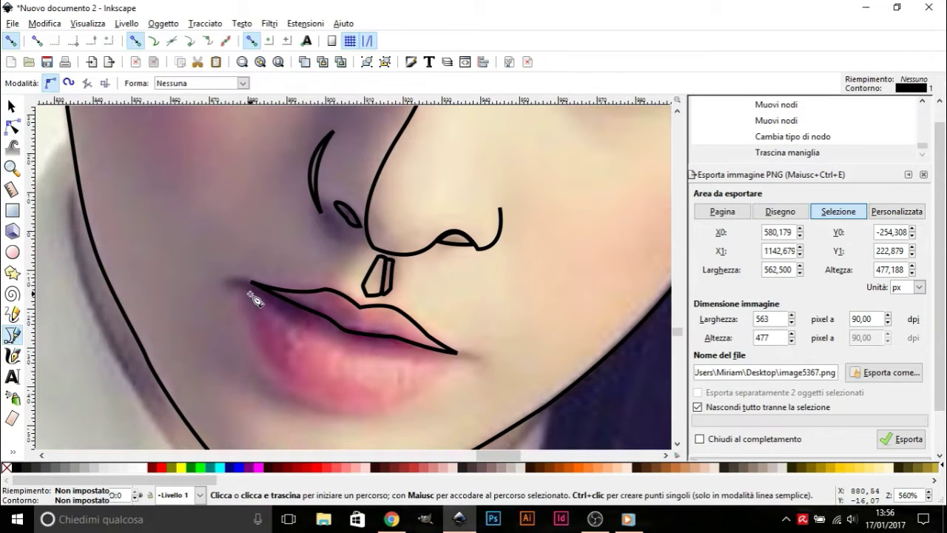
drag(316, 405, 385, 432)
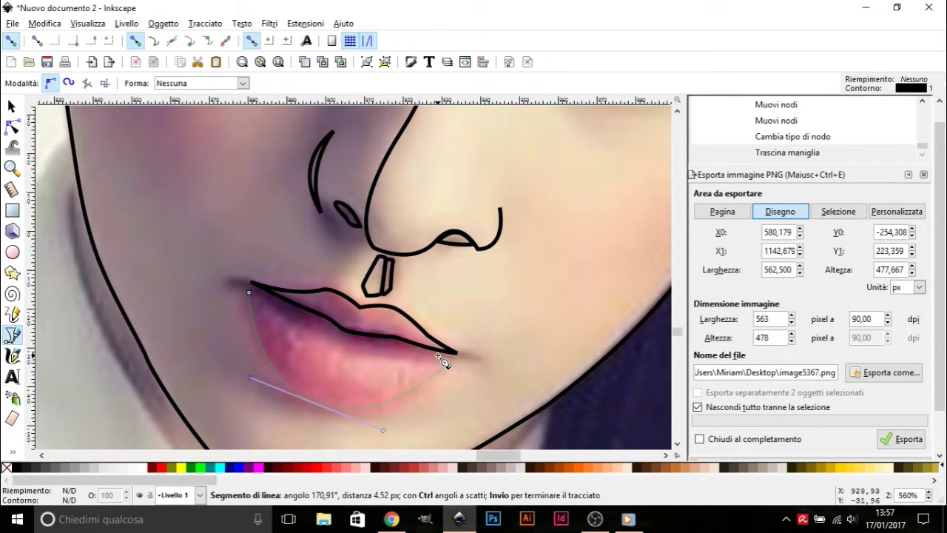
scroll(441, 360, up, 1)
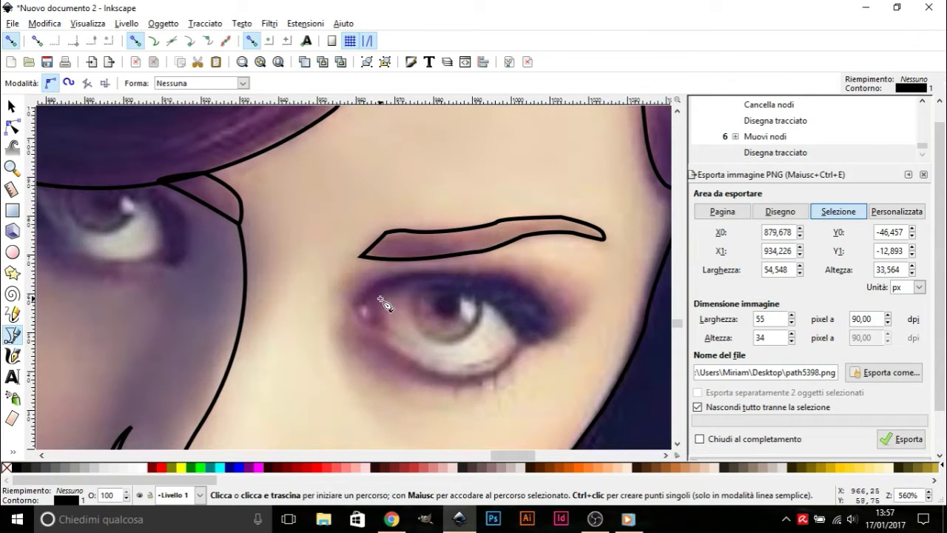
Draw the right eye's upper eyelid as a closed shape and bend it to fit the lid.
drag(553, 320, 466, 274)
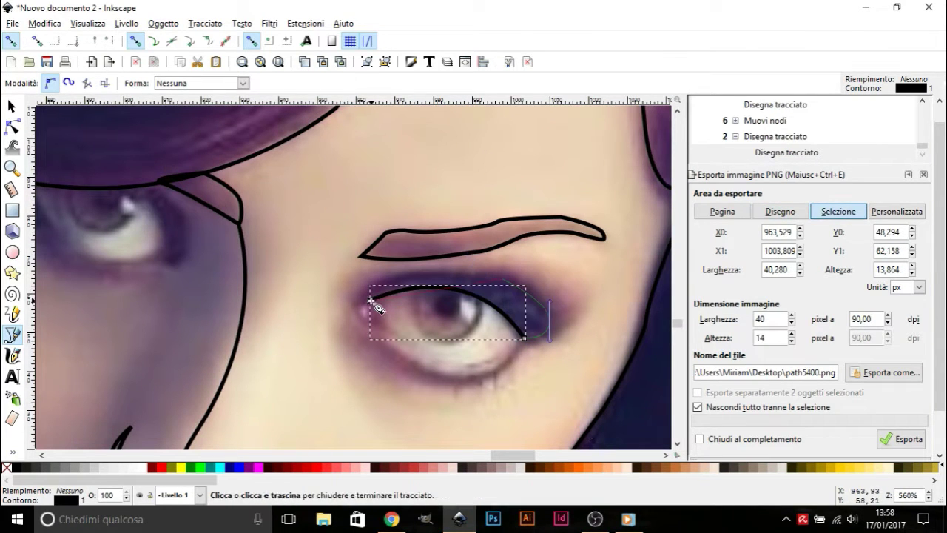
drag(342, 342, 339, 346)
key(n)
drag(444, 271, 476, 258)
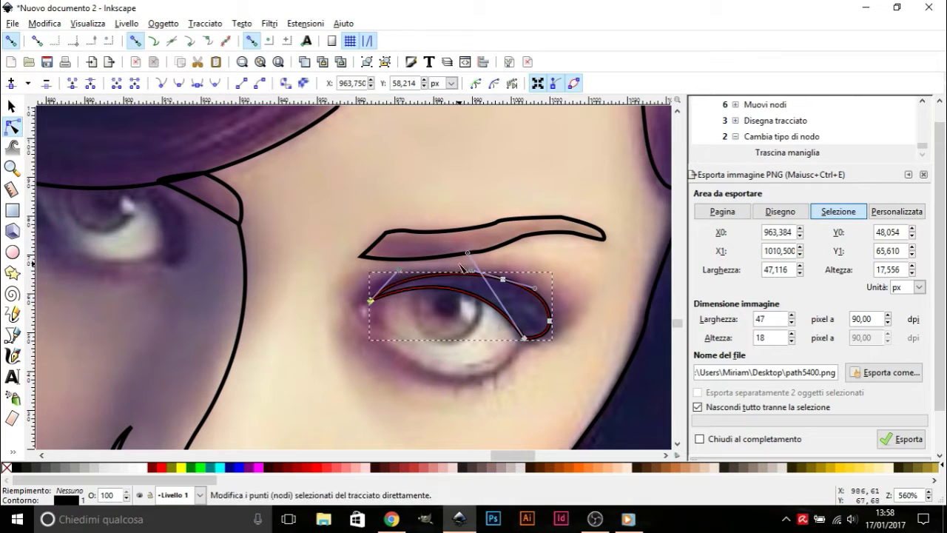
click(185, 311)
Draw the lower eyelid line under the right eye, then begin the other eye's lid.
key(b)
click(358, 307)
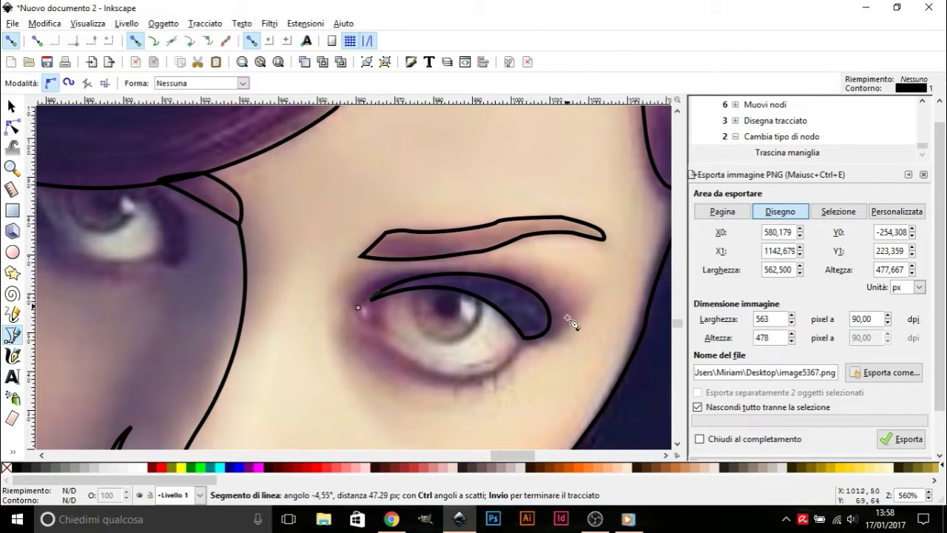
key(Return)
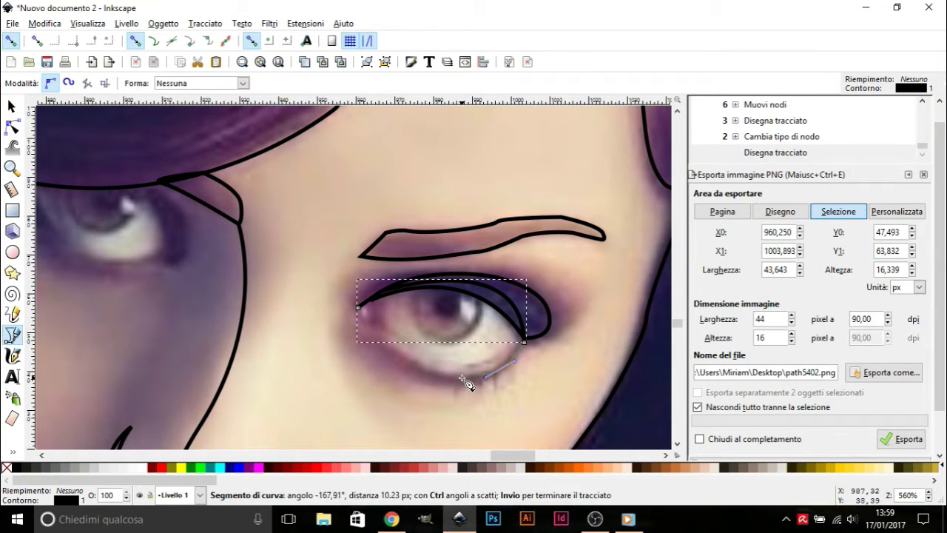
drag(348, 309, 370, 321)
scroll(444, 359, up, 2)
scroll(444, 359, left, 5)
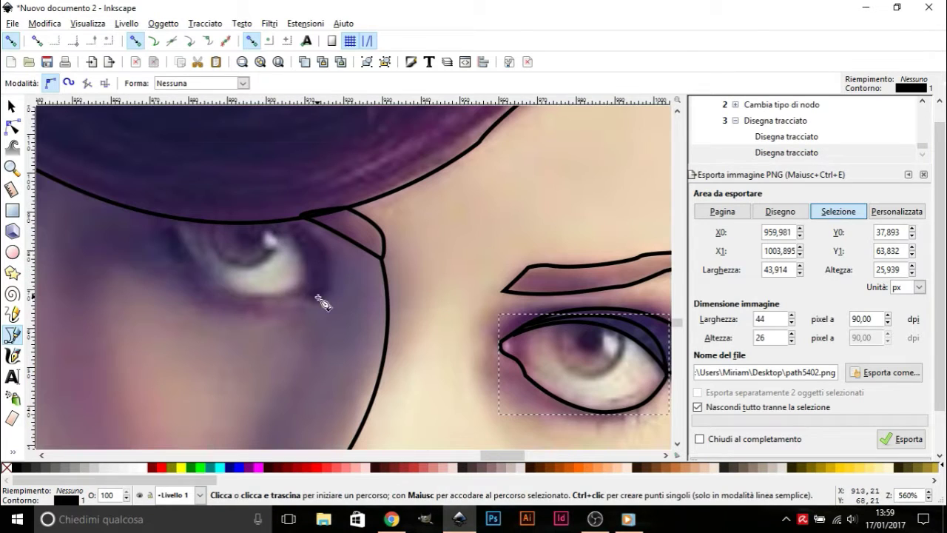
drag(309, 300, 333, 291)
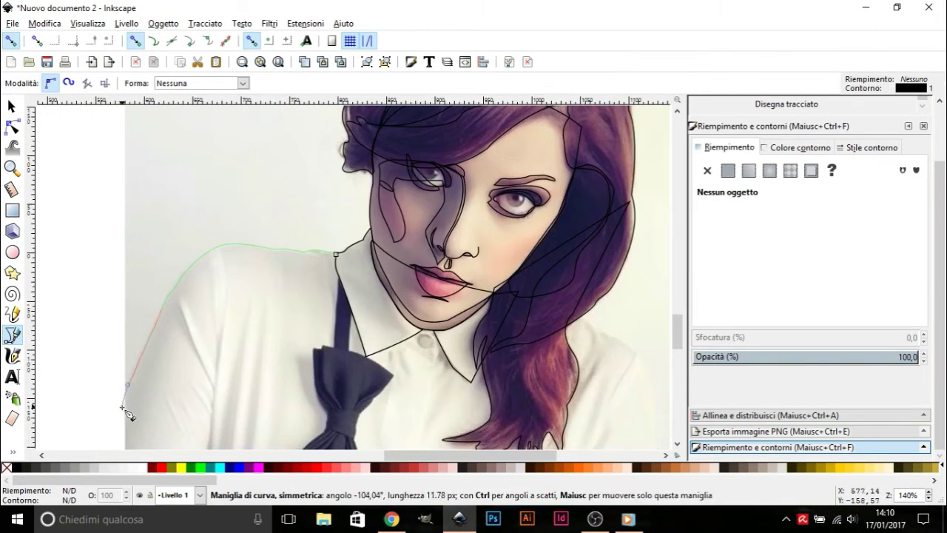
Trace the shirt collar outline down to the page's bottom edge as one path.
key(Return)
ctrl+scroll(130, 392, up, 1)
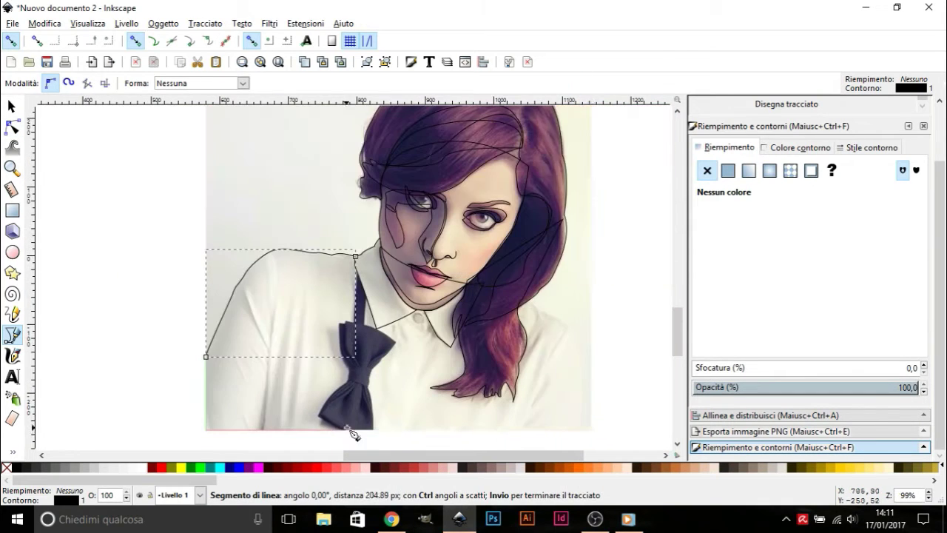
scroll(355, 433, right, 5)
click(574, 314)
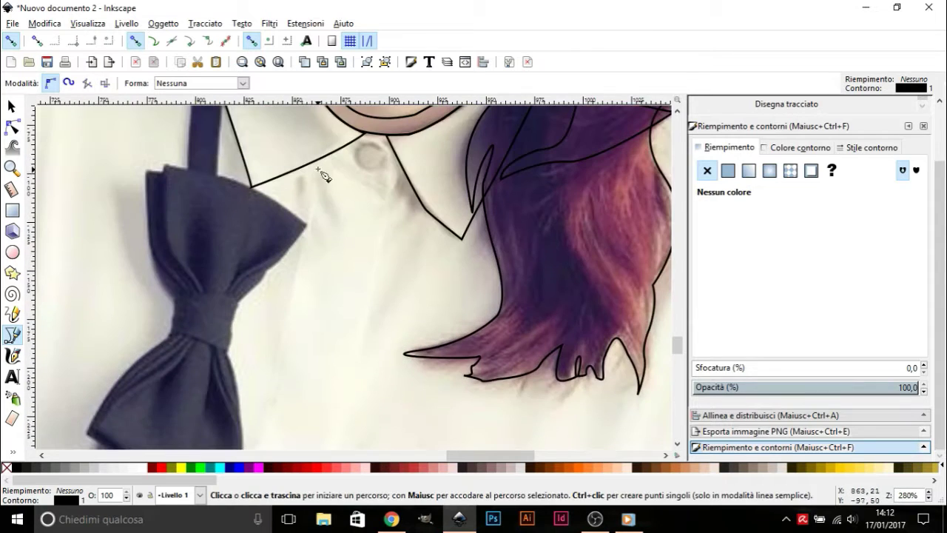
ctrl+scroll(385, 138, down, 1)
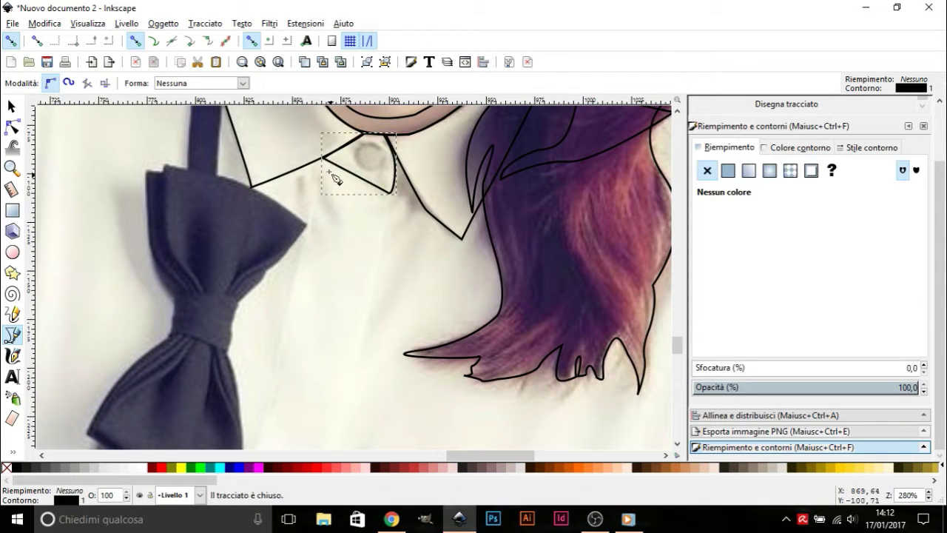
scroll(296, 244, down, 3)
drag(304, 222, 296, 259)
scroll(281, 281, down, 2)
click(277, 305)
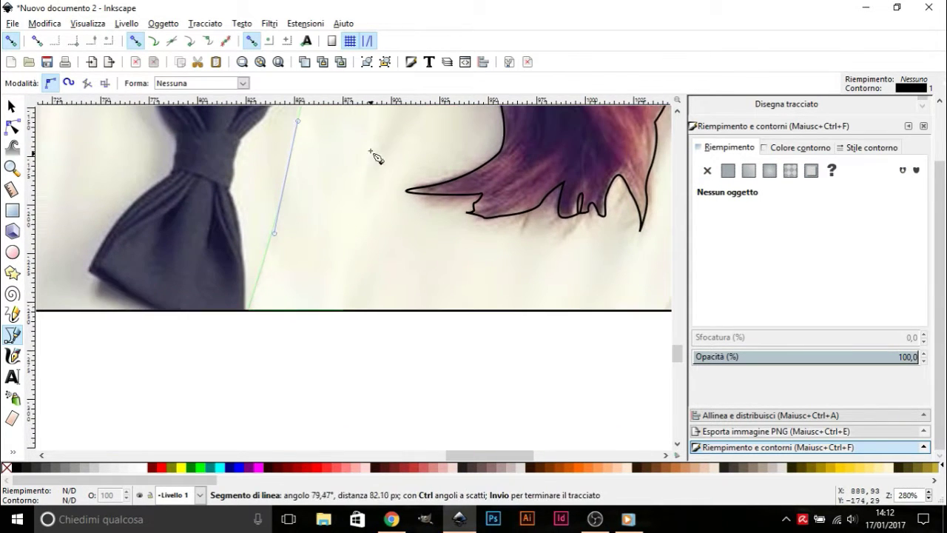
scroll(376, 155, up, 2)
drag(383, 160, 384, 162)
ctrl+scroll(392, 164, up, 2)
key(Return)
Draw two small closed fold shapes on the collar and begin its right edge.
drag(286, 152, 303, 216)
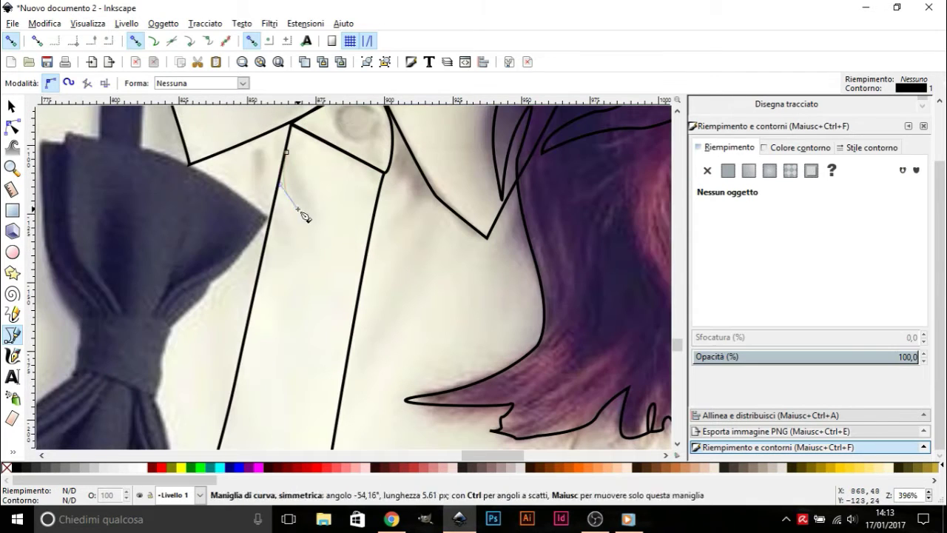
click(288, 153)
click(253, 150)
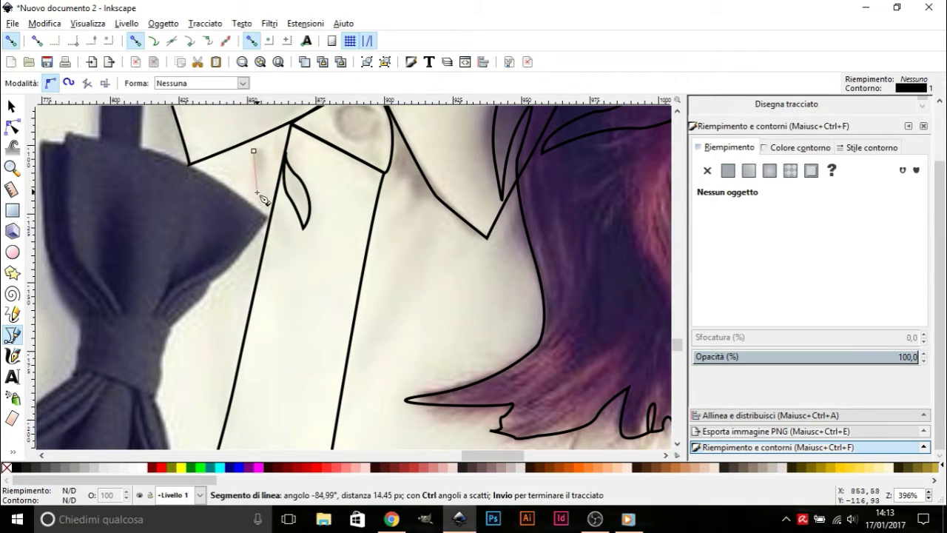
click(254, 153)
click(393, 132)
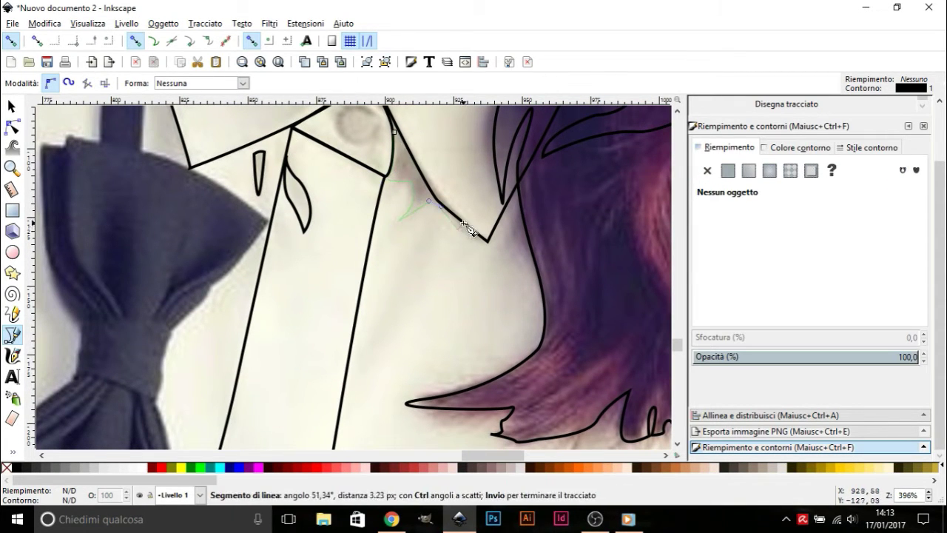
ctrl+scroll(394, 119, down, 2)
Finish the curved placket line and draw a crease line on the left sleeve.
drag(411, 279, 400, 286)
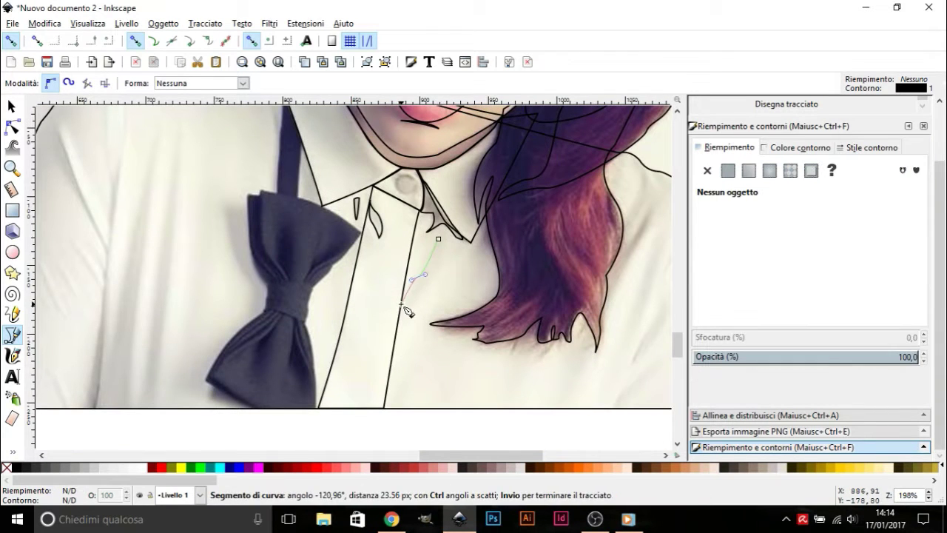
key(Return)
ctrl+scroll(511, 355, down, 1)
click(219, 145)
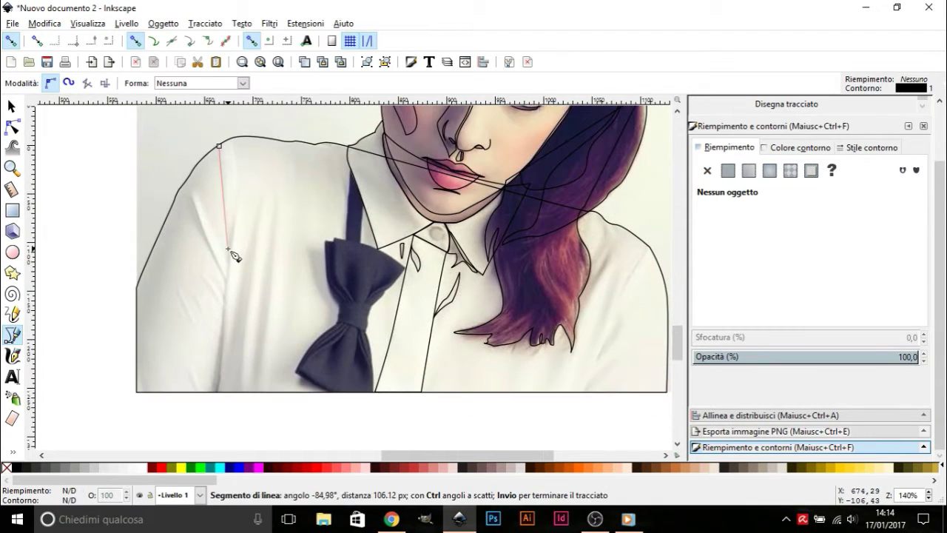
ctrl+scroll(222, 154, up, 2)
ctrl+scroll(247, 156, down, 1)
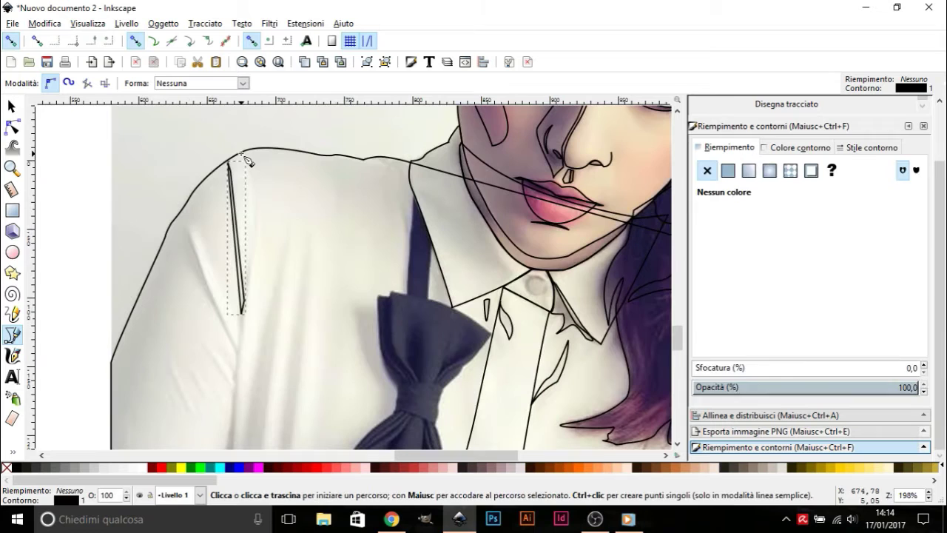
ctrl+scroll(249, 303, up, 1)
click(247, 303)
ctrl+scroll(247, 303, down, 1)
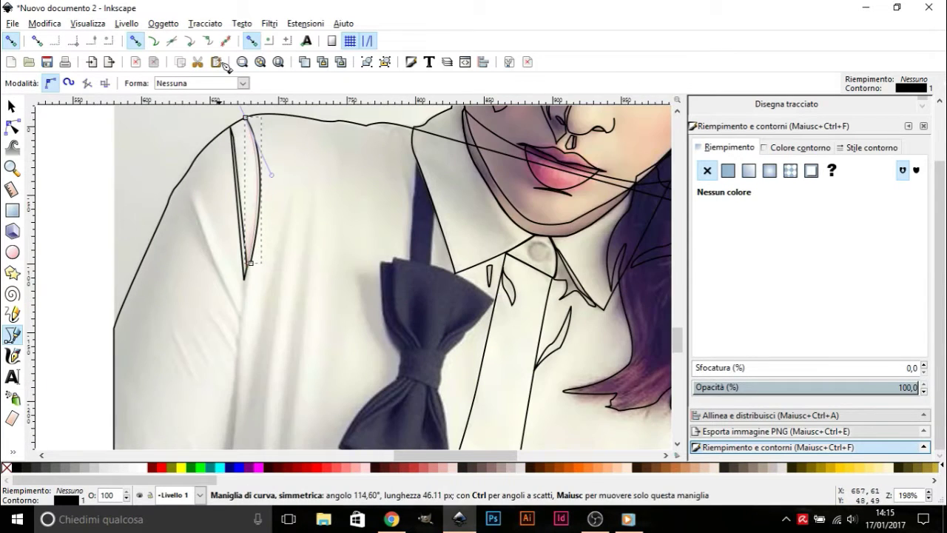
scroll(238, 285, down, 3)
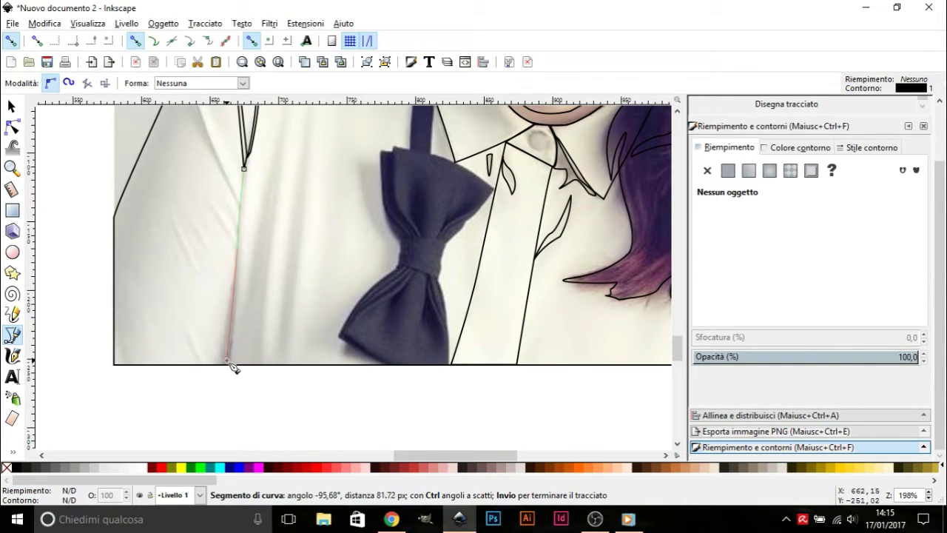
Draw a curved fold line inside the left jacket lapel.
ctrl+scroll(252, 226, up, 1)
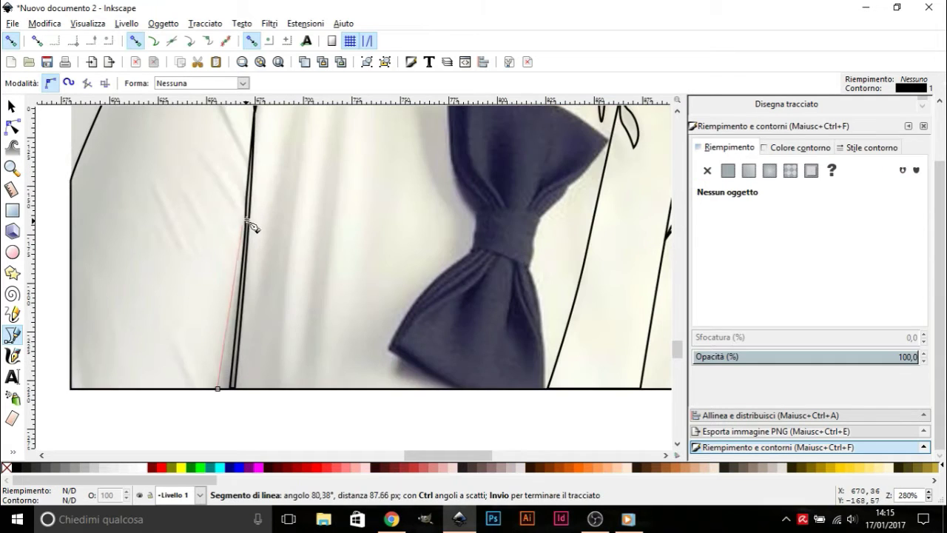
ctrl+scroll(234, 394, down, 1)
click(165, 224)
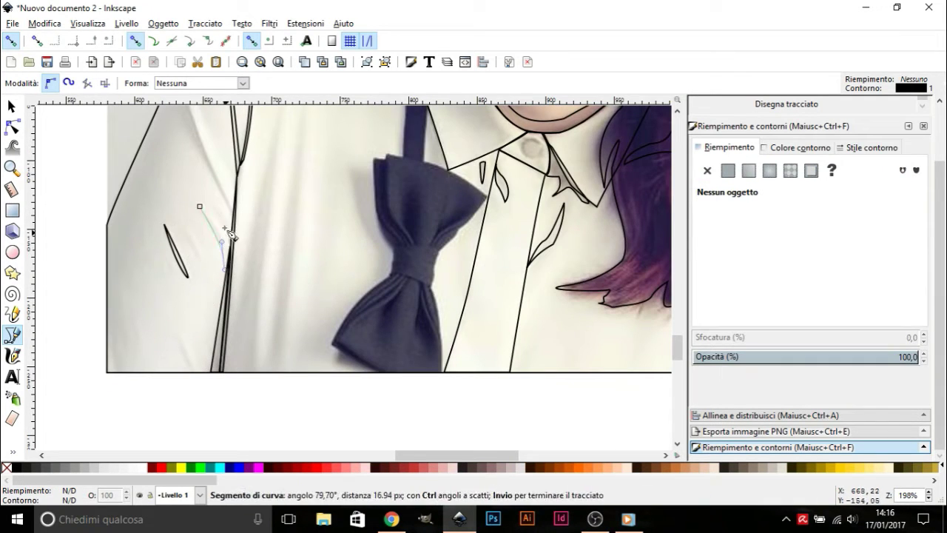
ctrl+scroll(200, 194, up, 2)
ctrl+scroll(205, 195, down, 3)
ctrl+scroll(194, 148, up, 2)
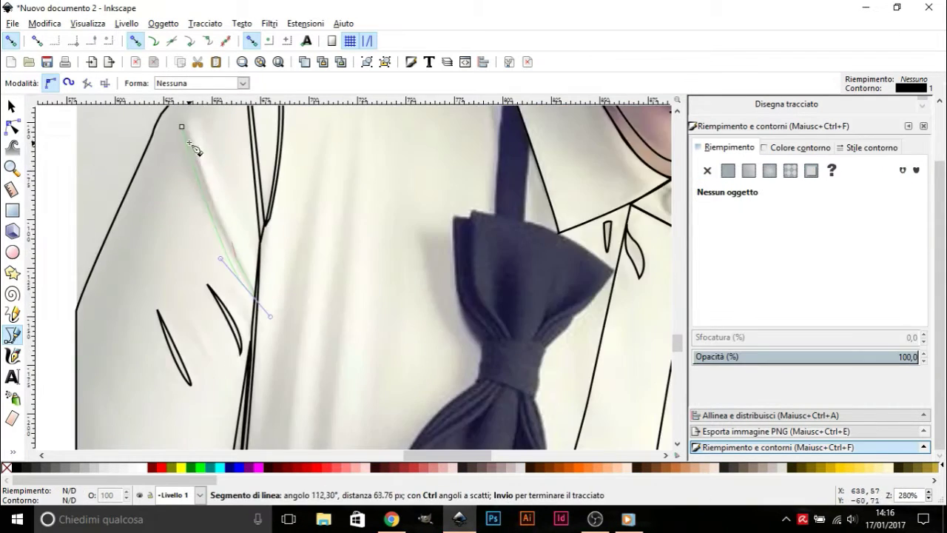
ctrl+scroll(194, 148, up, 2)
ctrl+scroll(285, 434, down, 3)
ctrl+scroll(289, 300, up, 3)
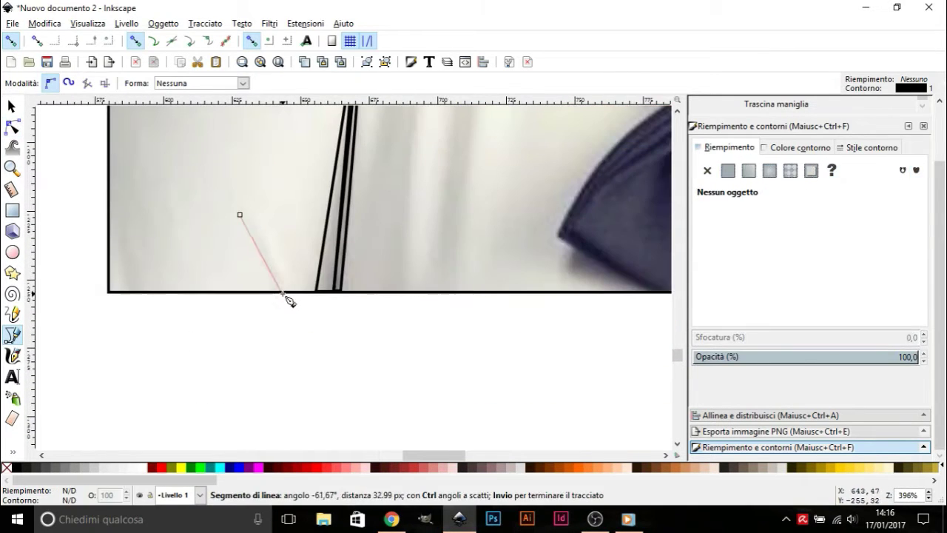
drag(286, 296, 211, 169)
ctrl+scroll(289, 286, down, 3)
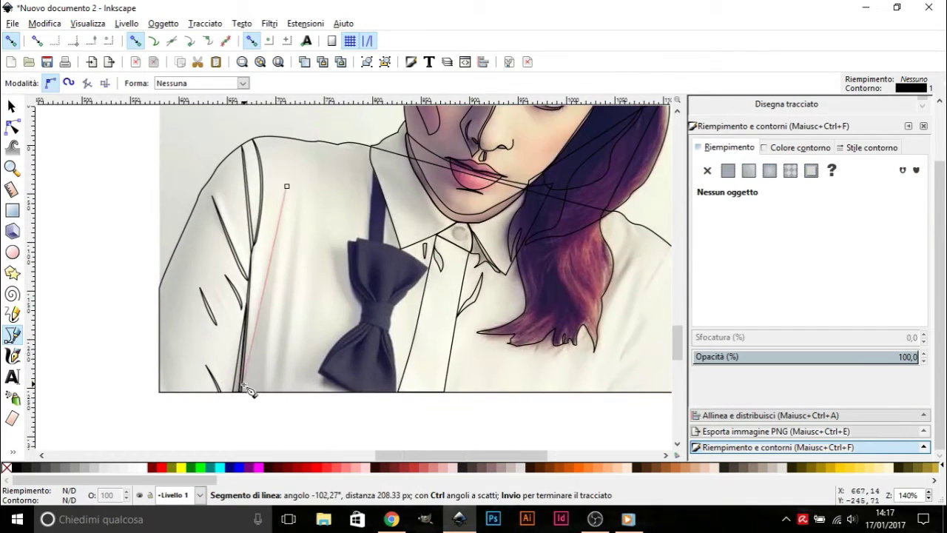
ctrl+scroll(247, 391, up, 3)
drag(247, 395, 286, 397)
key(Return)
ctrl+scroll(285, 397, down, 3)
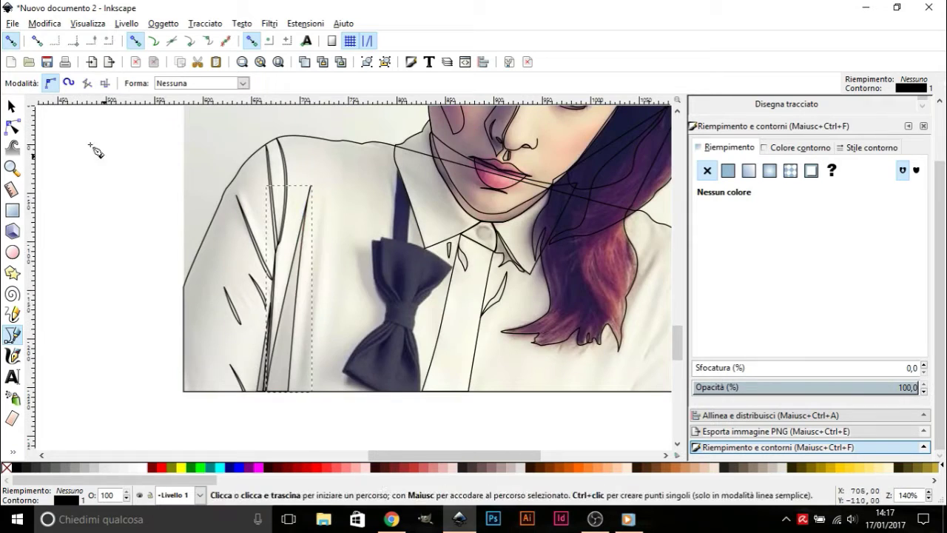
ctrl+scroll(301, 244, up, 1)
Add a long two-node straight line inside the lapel.
click(332, 165)
double_click(303, 446)
scroll(303, 444, down, 1)
drag(333, 143, 339, 133)
key(Return)
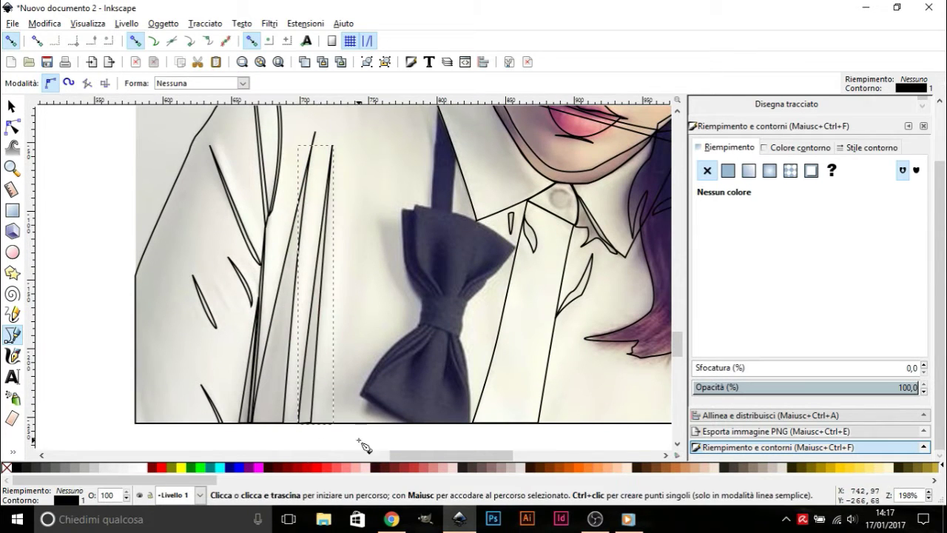
Resize the new lapel line with the Selector so it fits the fold.
key(s)
scroll(362, 414, down, 1)
click(252, 240)
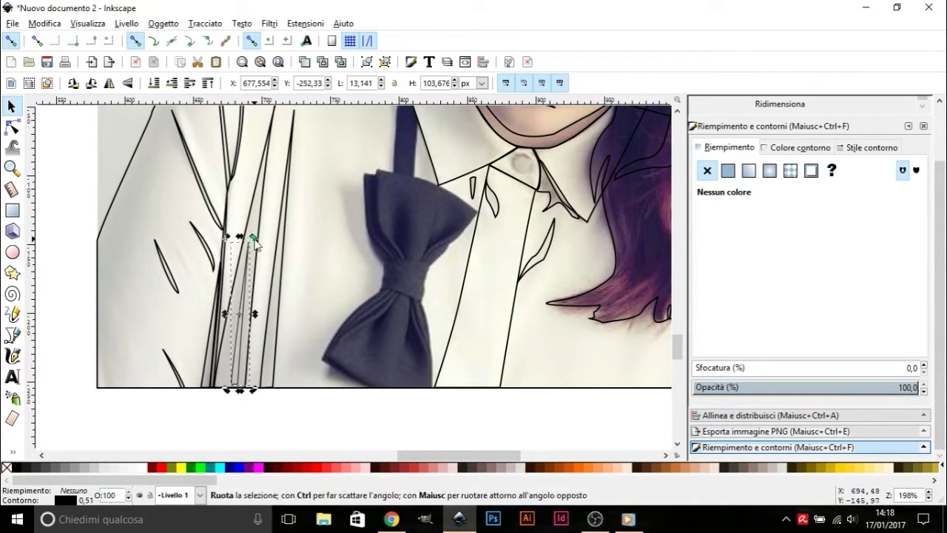
click(252, 240)
drag(254, 313, 250, 313)
Fit the whole drawing in view and draw a curved crease wedge on the shoulder.
key(Escape)
key(5)
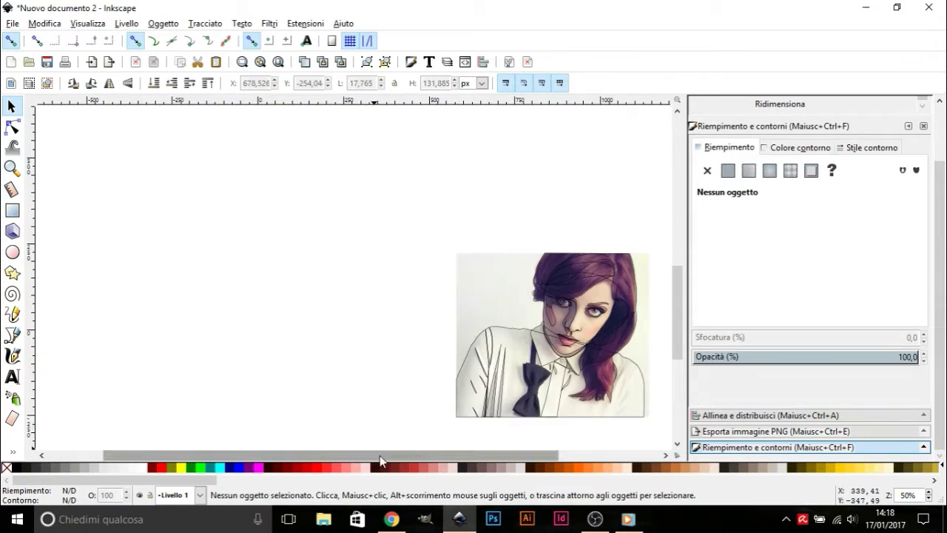
ctrl+scroll(271, 349, up, 6)
key(b)
click(311, 142)
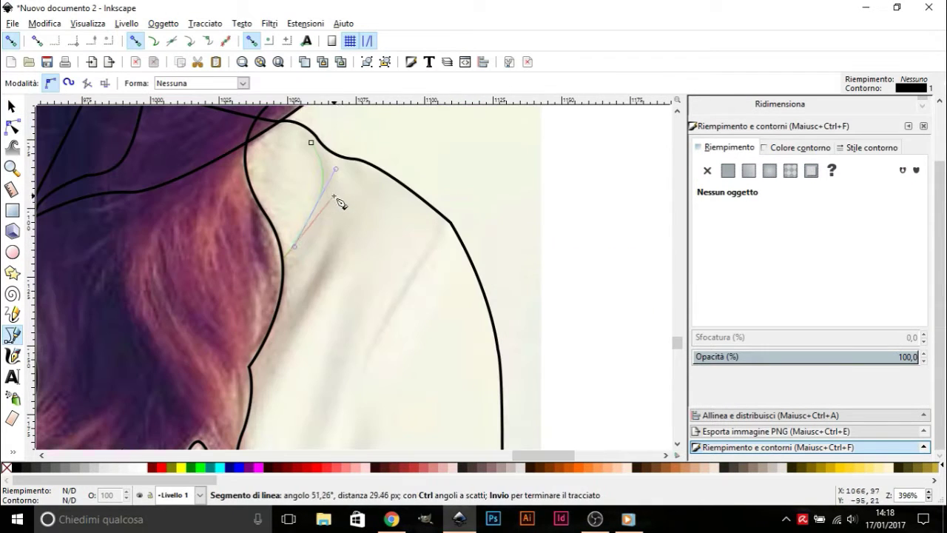
click(310, 142)
drag(339, 229, 318, 268)
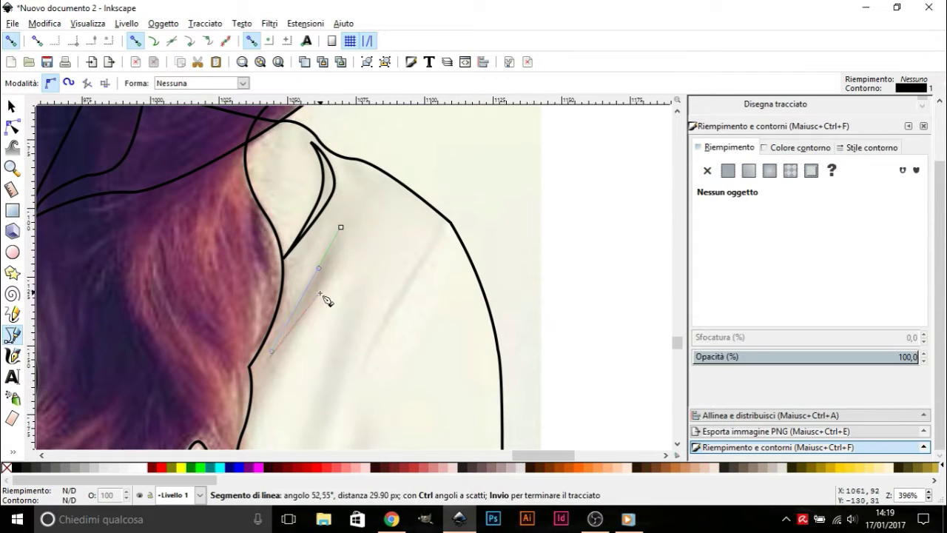
click(271, 354)
Draw closed crease wedges at the shoulder seam and just below the hair.
click(435, 204)
click(366, 332)
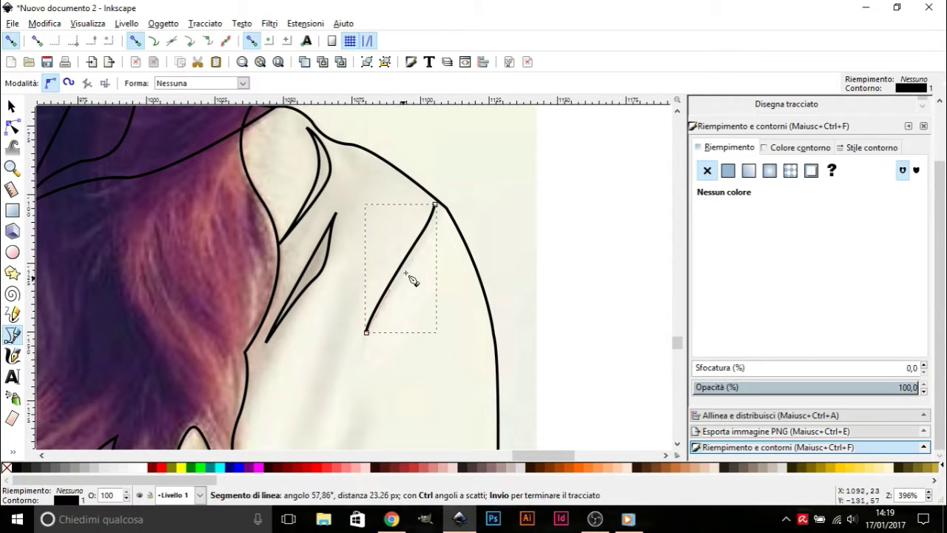
click(435, 204)
ctrl+scroll(441, 212, down, 1)
click(396, 159)
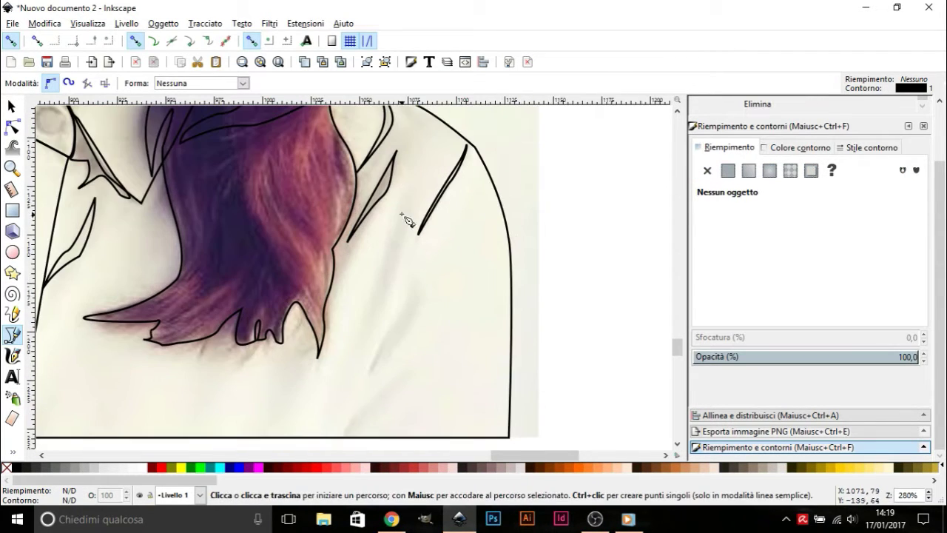
click(406, 199)
mouse_move(363, 319)
mouse_down()
mouse_move(402, 222)
mouse_move(422, 275)
mouse_up()
click(421, 298)
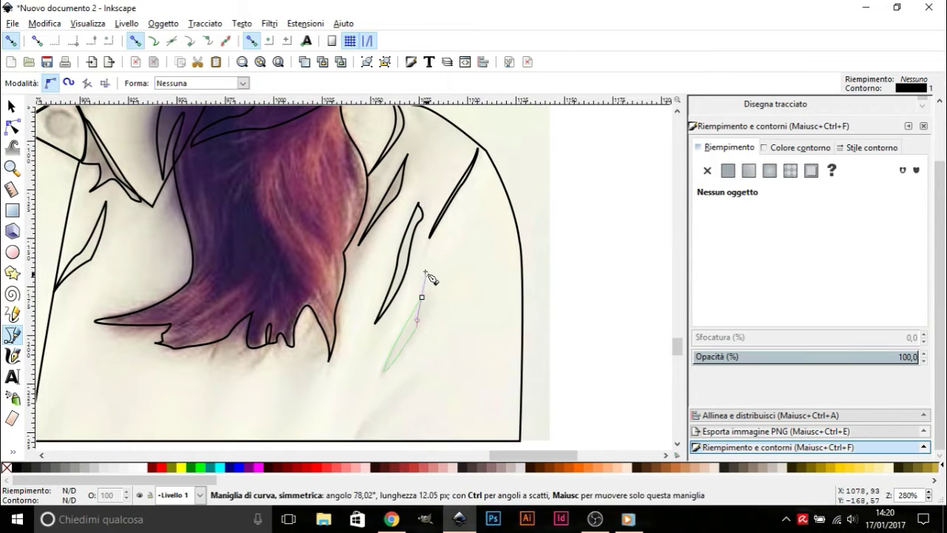
click(420, 298)
Cancel a stray pen segment and scroll back up over the shoulder.
scroll(382, 370, down, 1)
click(383, 370)
key(Escape)
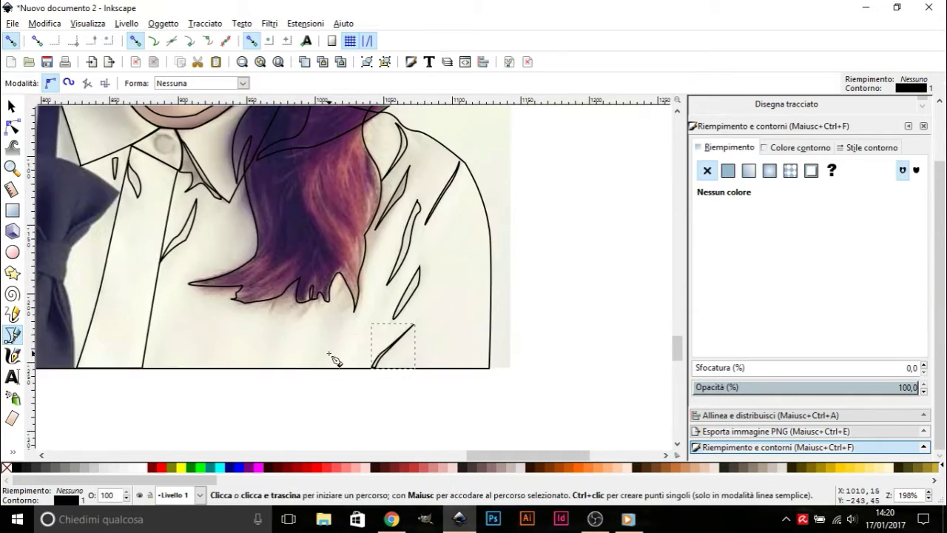
ctrl+scroll(439, 411, down, 1)
ctrl+scroll(439, 411, up, 1)
ctrl+scroll(414, 333, up, 1)
ctrl+scroll(392, 266, up, 1)
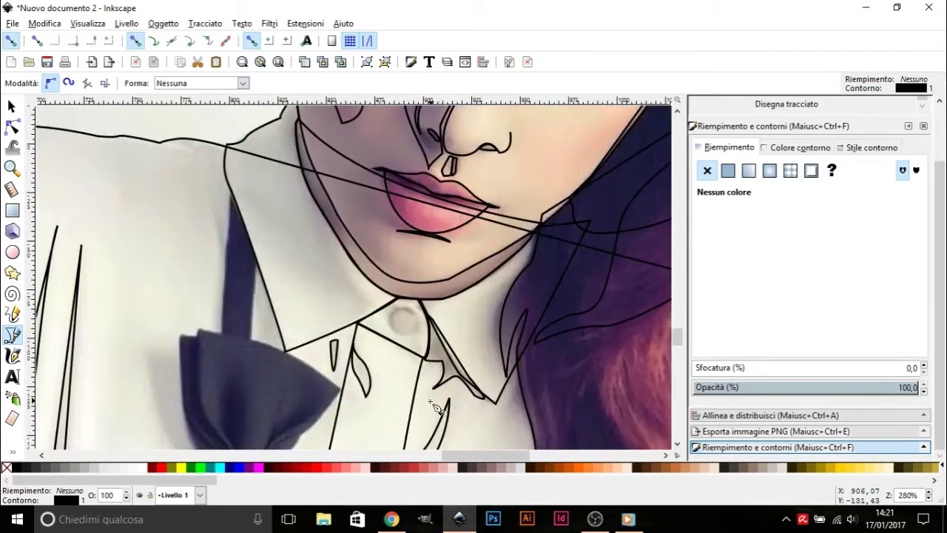
ctrl+scroll(382, 243, up, 1)
Draw a white circle over the collar button with the Ellipse tool.
key(e)
drag(382, 243, 425, 290)
key(Delete)
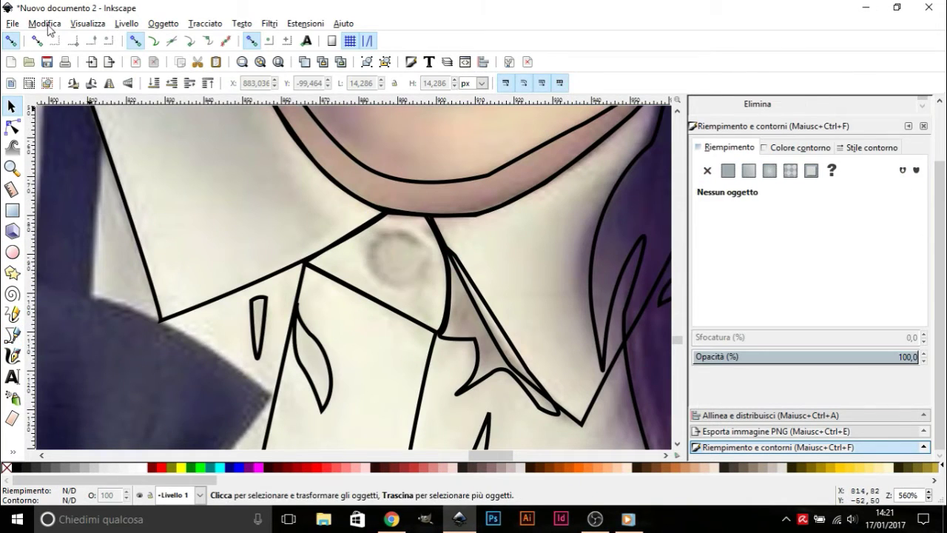
key(ctrl+z)
click(18, 337)
ctrl+scroll(404, 257, up, 2)
click(437, 237)
drag(338, 296, 391, 412)
key(Escape)
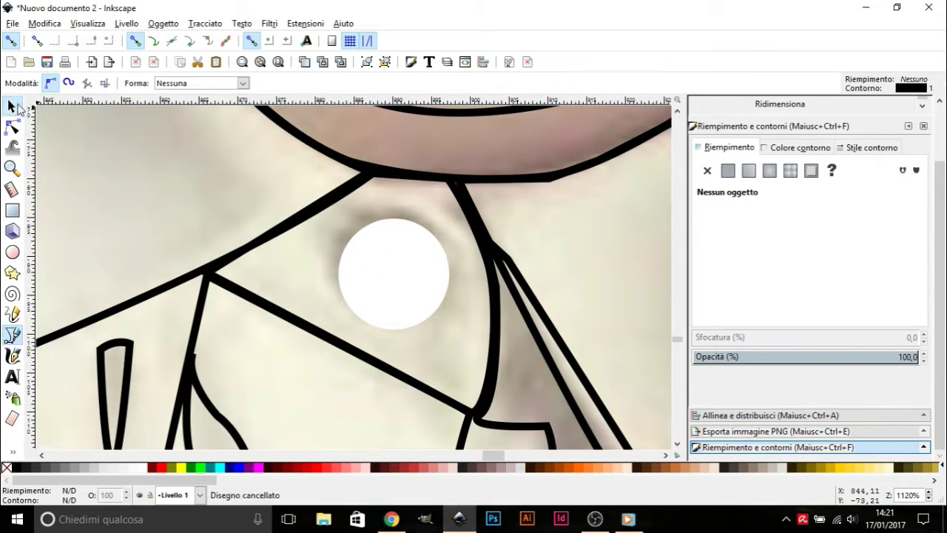
Duplicate the circle, colour it red and apply Path > Difference to make a crescent.
drag(389, 301, 384, 295)
key(ctrl+d)
click(380, 253)
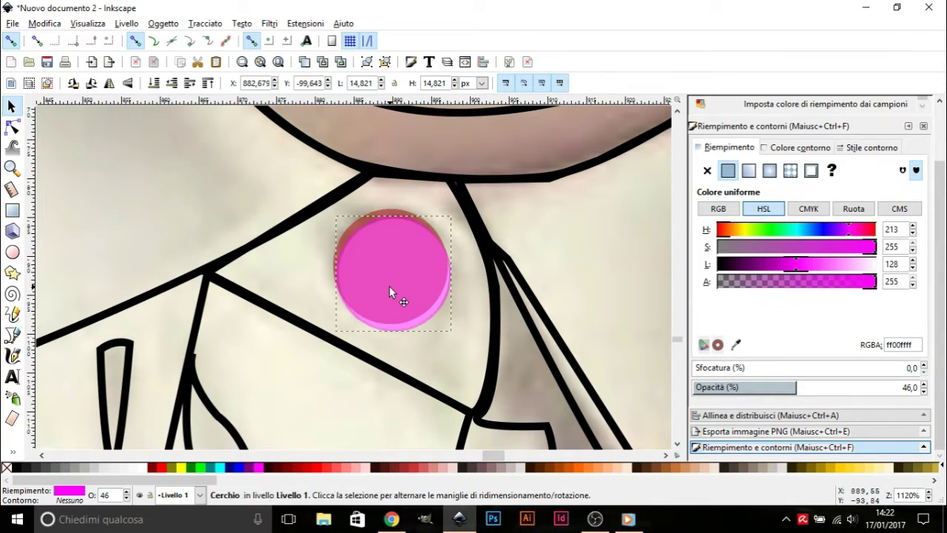
click(205, 22)
click(221, 118)
Move the crescent onto the button's upper edge and scale it slightly.
ctrl+scroll(393, 298, up, 1)
drag(393, 298, 368, 202)
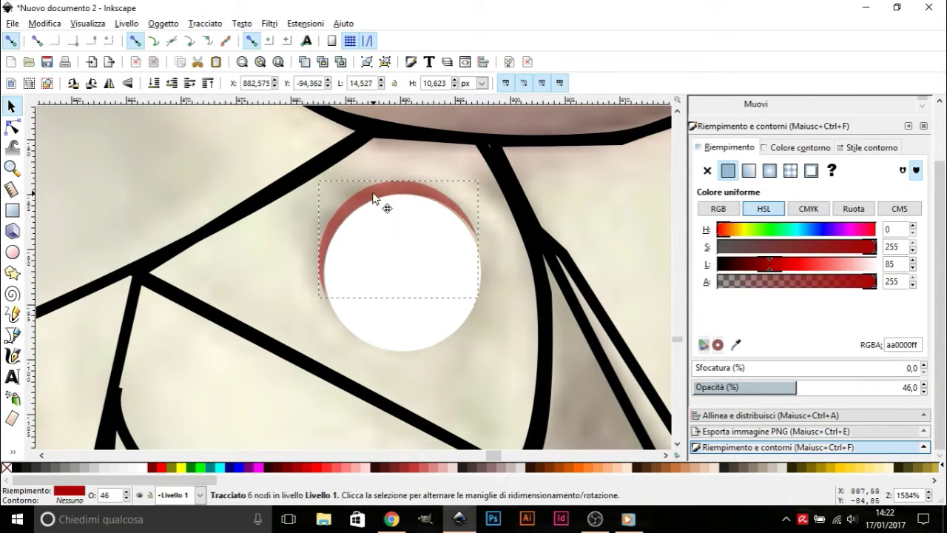
drag(317, 240, 320, 238)
ctrl+scroll(454, 353, down, 5)
key(b)
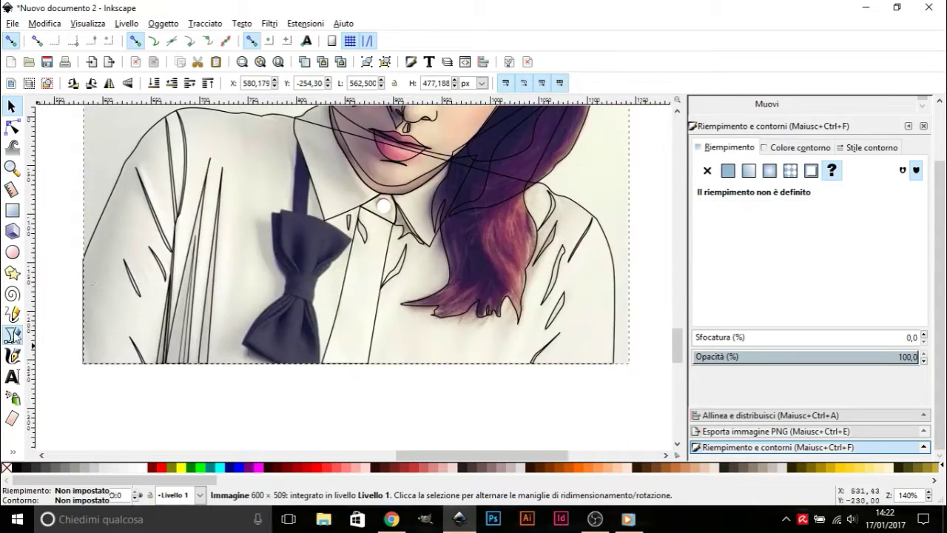
click(317, 116)
Finish the strap path and outline the bow tie's upper wing as a closed shape.
right_click(350, 178)
scroll(311, 244, down, 3)
click(293, 179)
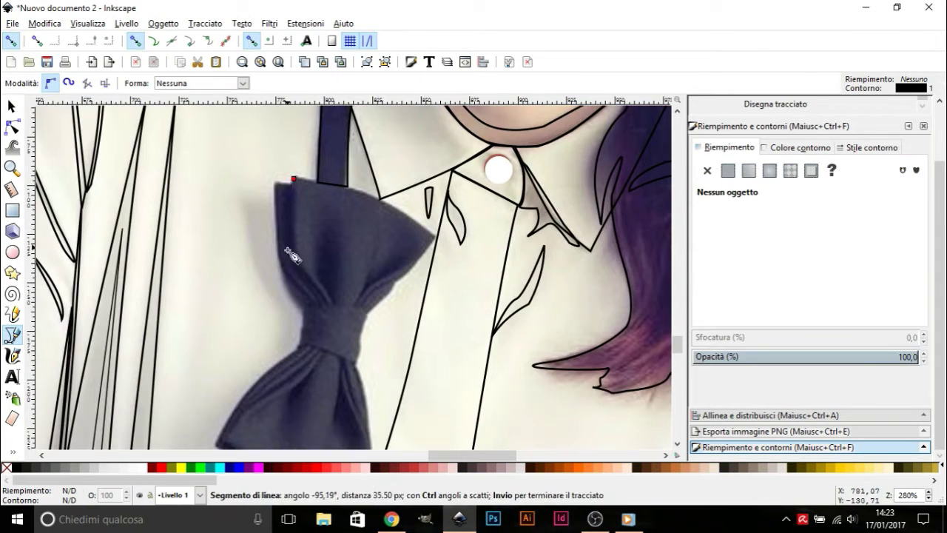
drag(355, 314, 357, 312)
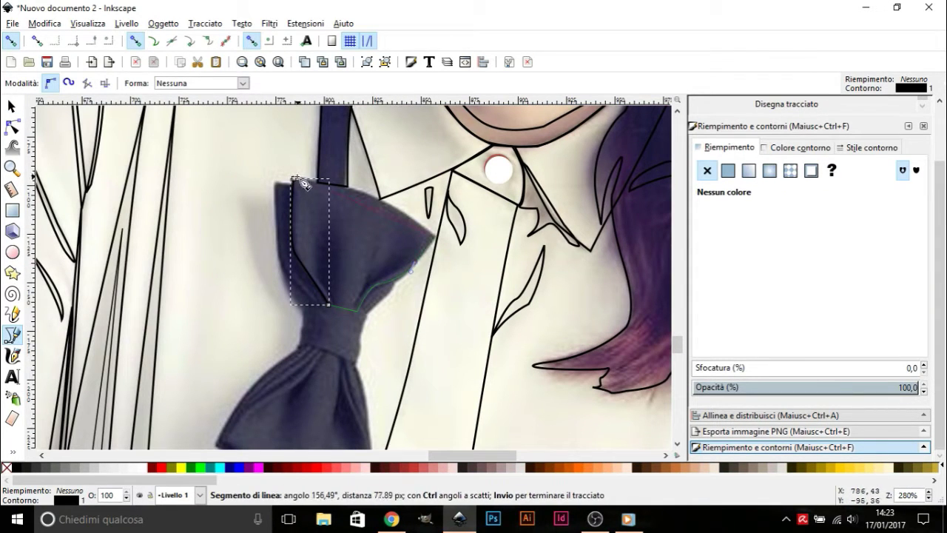
drag(293, 178, 180, 160)
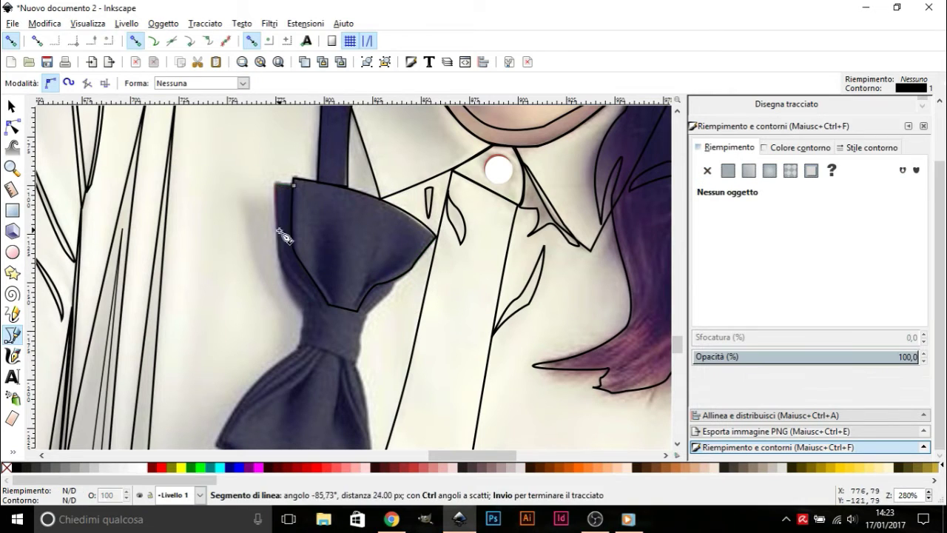
click(300, 191)
scroll(289, 218, up, 1)
Outline the bow tie's knot as a closed shape.
click(312, 271)
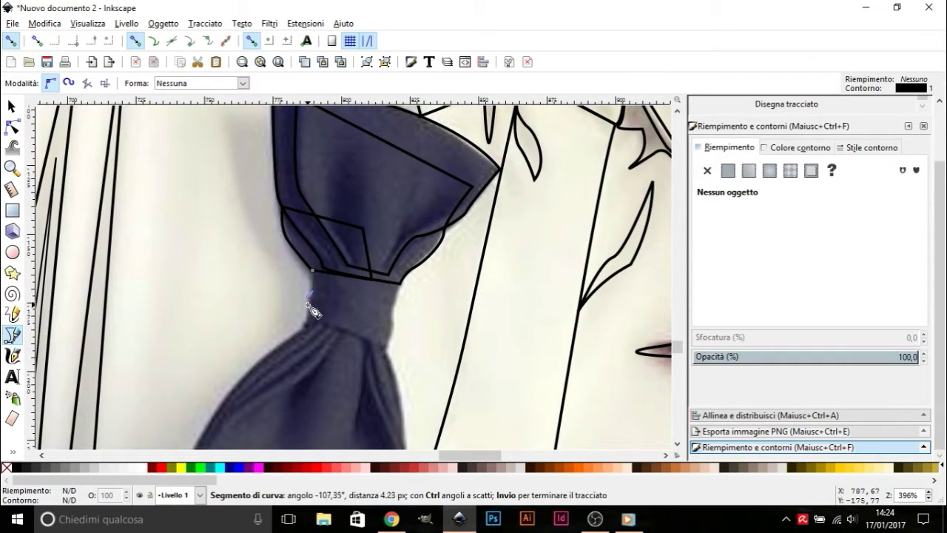
drag(439, 380, 439, 379)
click(385, 346)
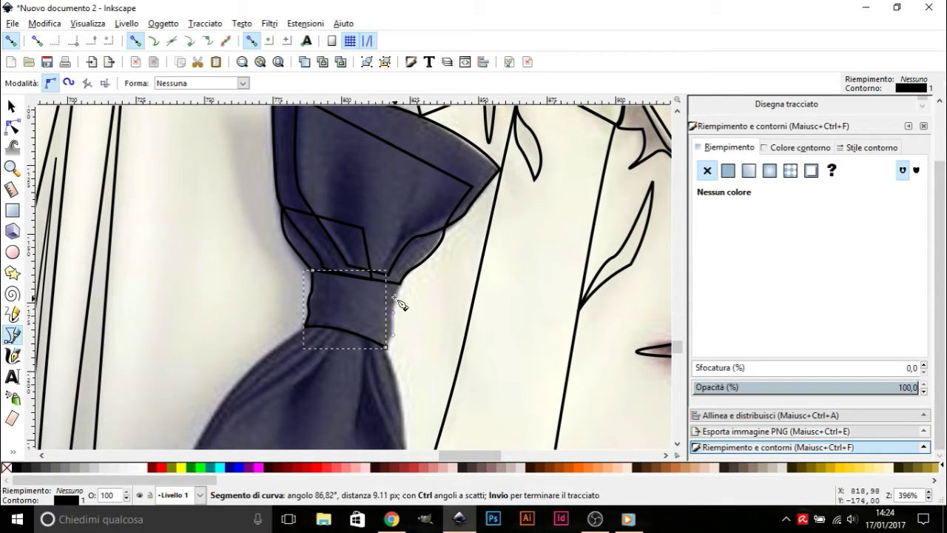
click(317, 271)
scroll(317, 271, down, 1)
Outline the bow tie's lower wing as a closed curved shape.
click(319, 278)
click(289, 301)
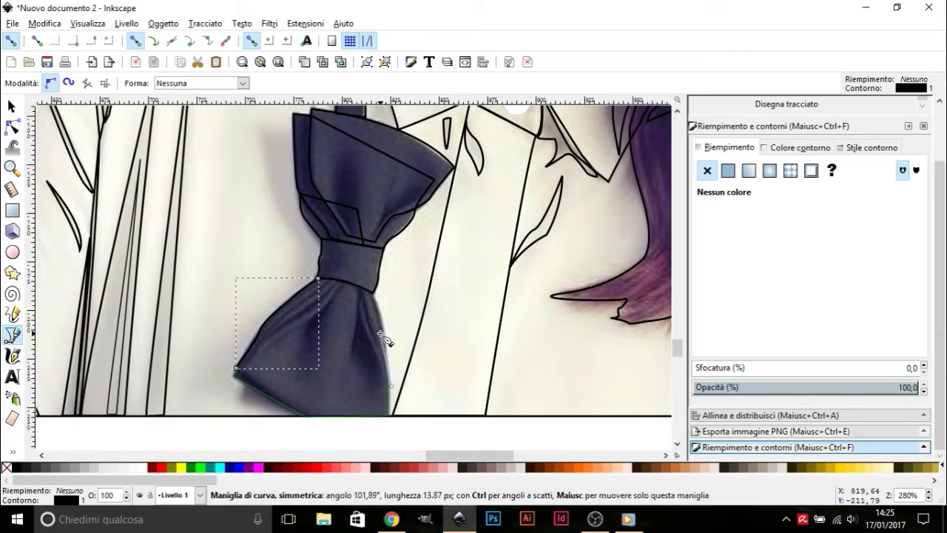
drag(380, 301, 370, 284)
click(316, 280)
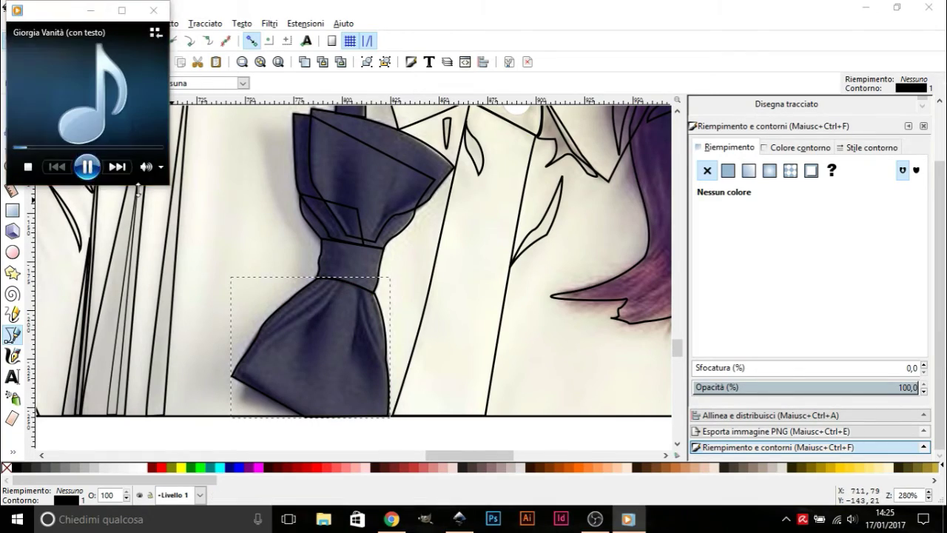
scroll(326, 273, up, 1)
click(335, 262)
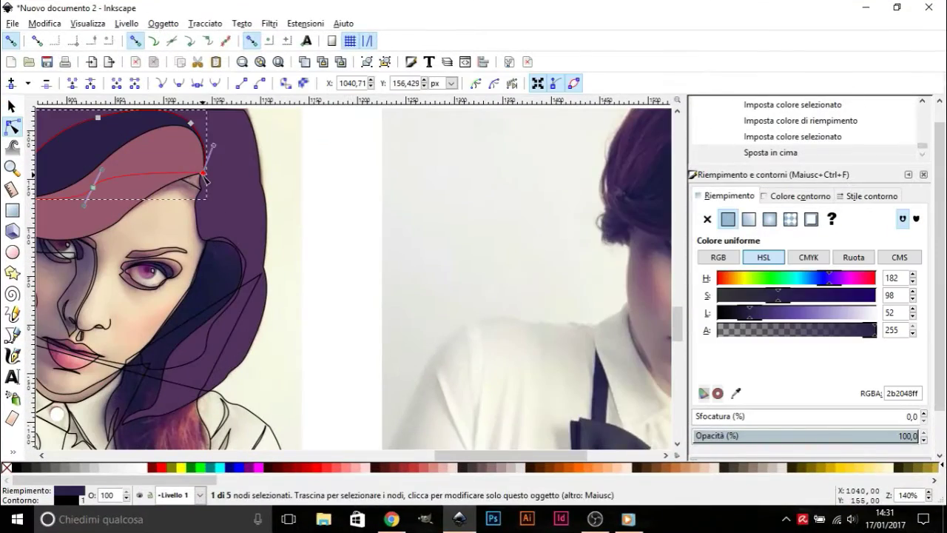
Reshape the top of the hair and reorder the hair and photo shapes in the stack.
drag(177, 174, 184, 180)
click(244, 220)
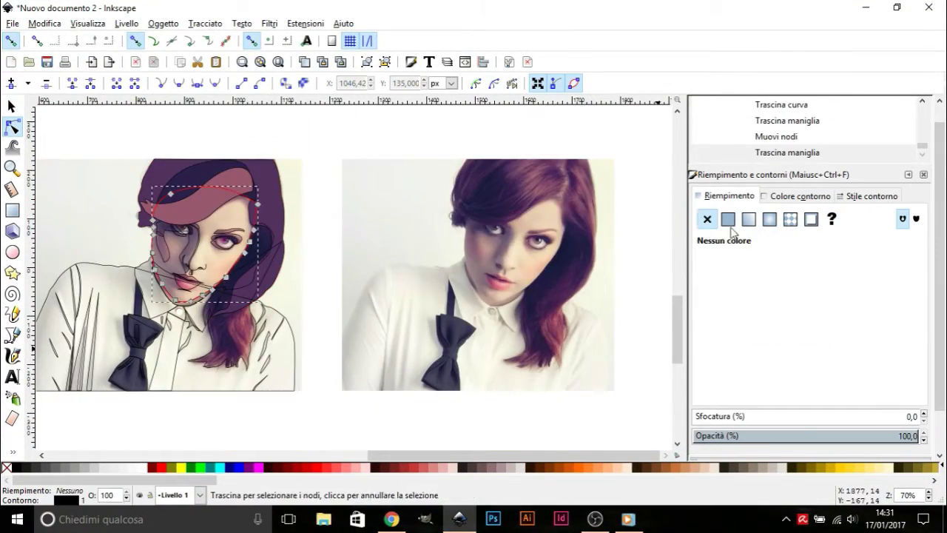
scroll(326, 225, up, 1)
scroll(326, 226, up, 4)
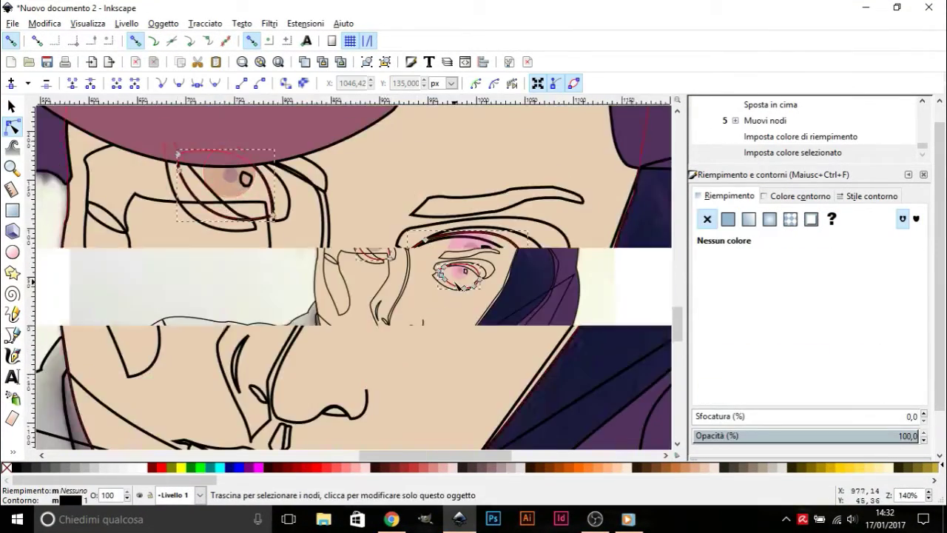
scroll(326, 226, down, 4)
key(End)
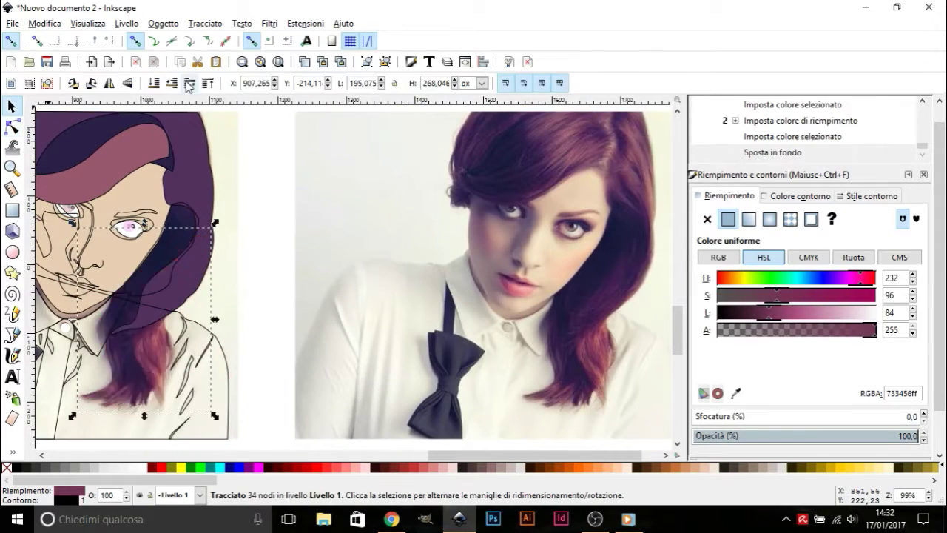
key(Page_Up)
click(707, 219)
scroll(313, 437, down, 1)
click(222, 333)
click(707, 219)
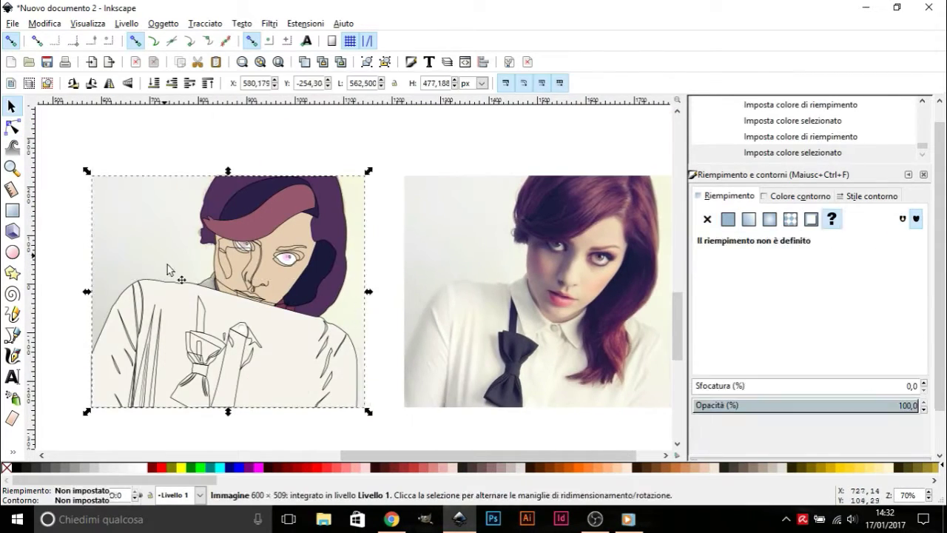
key(ctrl+z)
Fill the shirt collar shape white.
click(130, 295)
drag(381, 455, 421, 455)
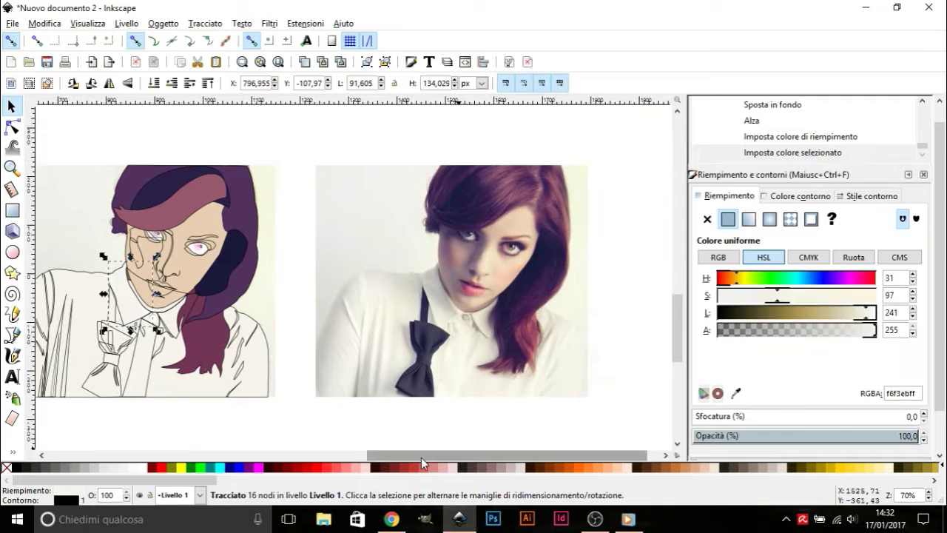
click(139, 467)
scroll(129, 296, up, 2)
double_click(130, 296)
key(Escape)
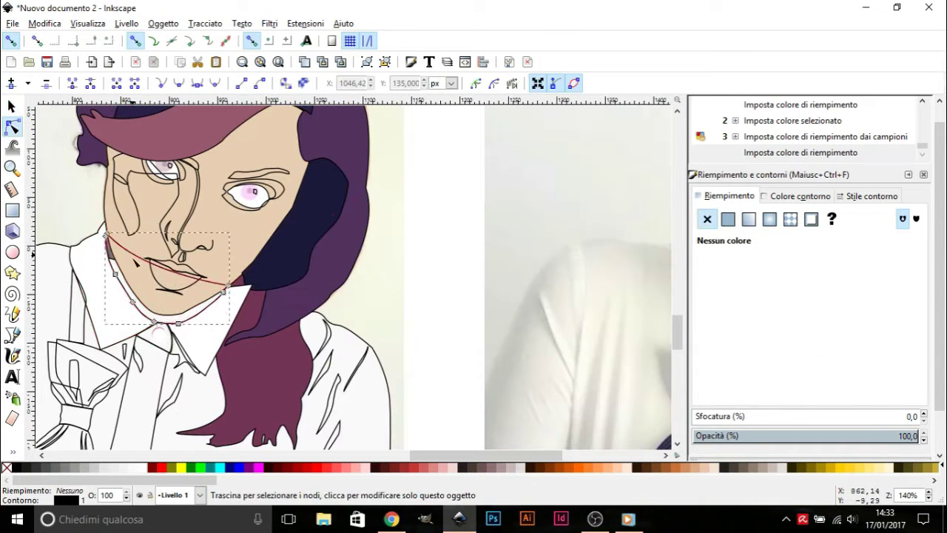
Colour the eyelid shadow, eye white and dark lid with colours sampled from the photo.
click(171, 83)
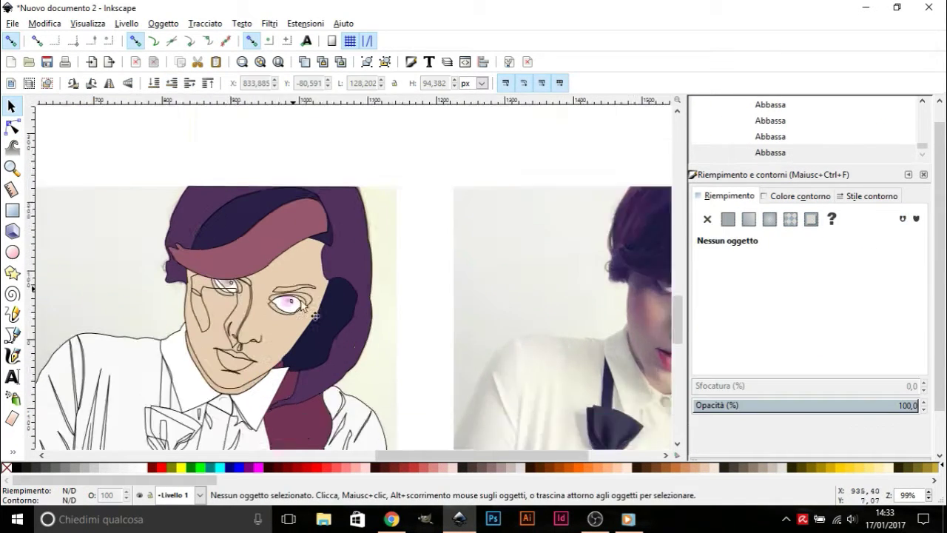
click(275, 302)
key(F7)
click(473, 311)
key(F1)
drag(516, 459, 355, 459)
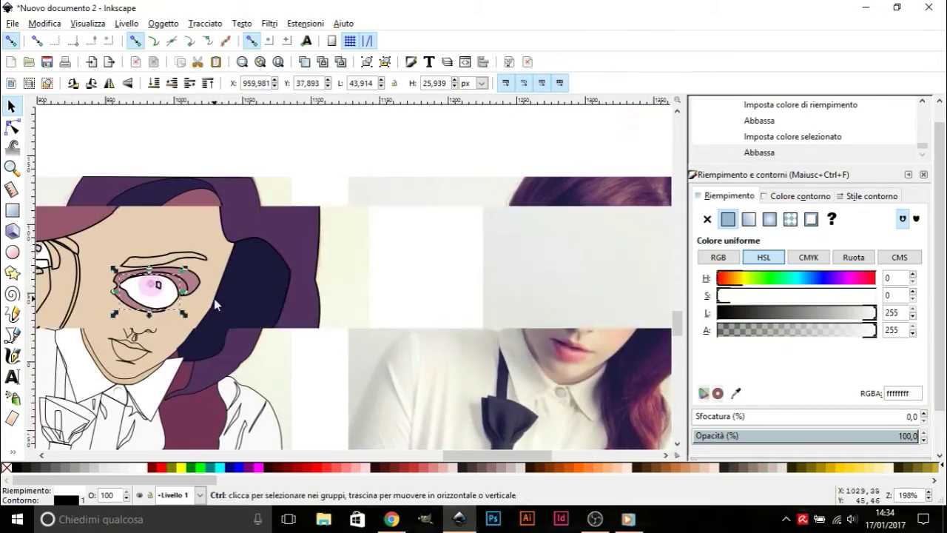
click(236, 405)
click(736, 393)
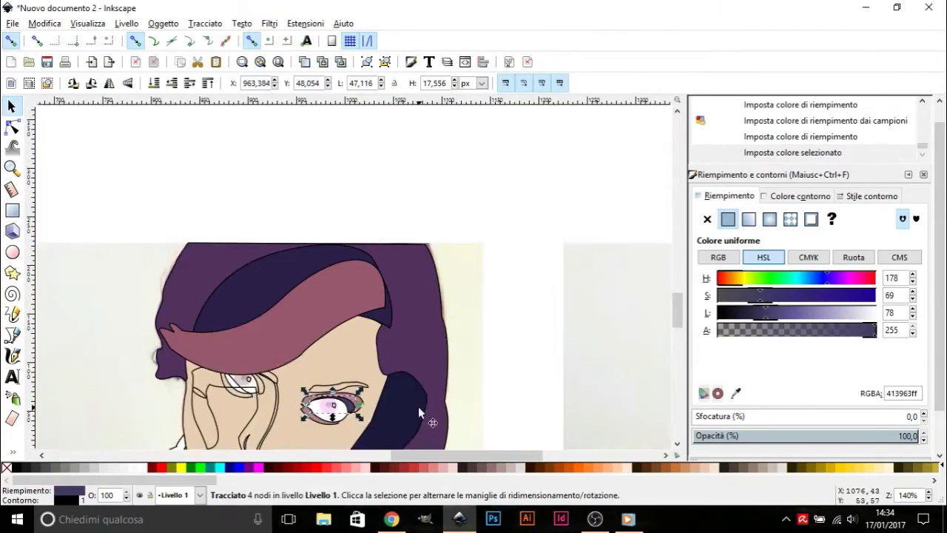
scroll(418, 406, up, 2)
key(F7)
Draw a short two-point Bezier line on the lower lip.
key(F2)
scroll(556, 346, down, 3)
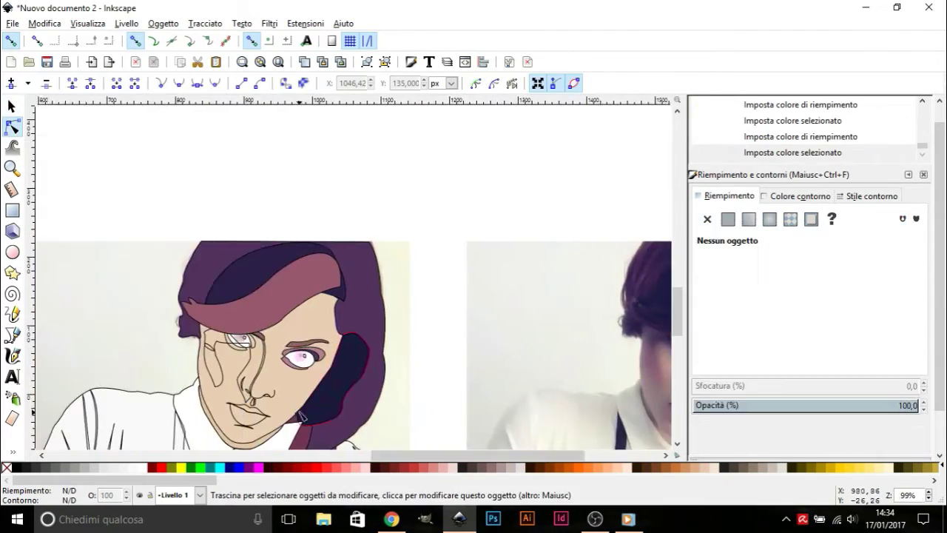
scroll(570, 353, up, 3)
key(shift+F6)
click(322, 295)
click(316, 314)
key(Return)
scroll(323, 318, up, 1)
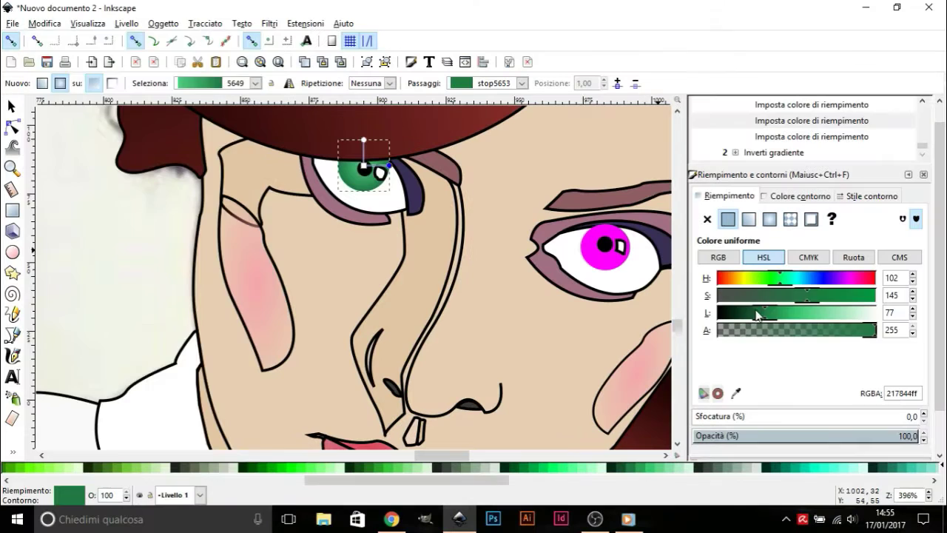
Darken the left iris gradient stops, widen its radius and move the middle stop inward.
drag(756, 315, 751, 314)
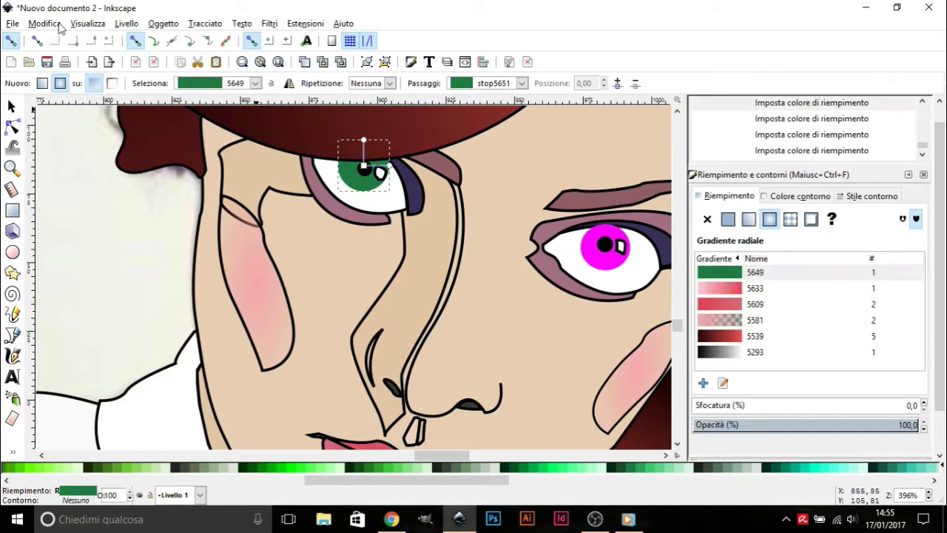
drag(364, 158, 362, 150)
scroll(362, 151, up, 3)
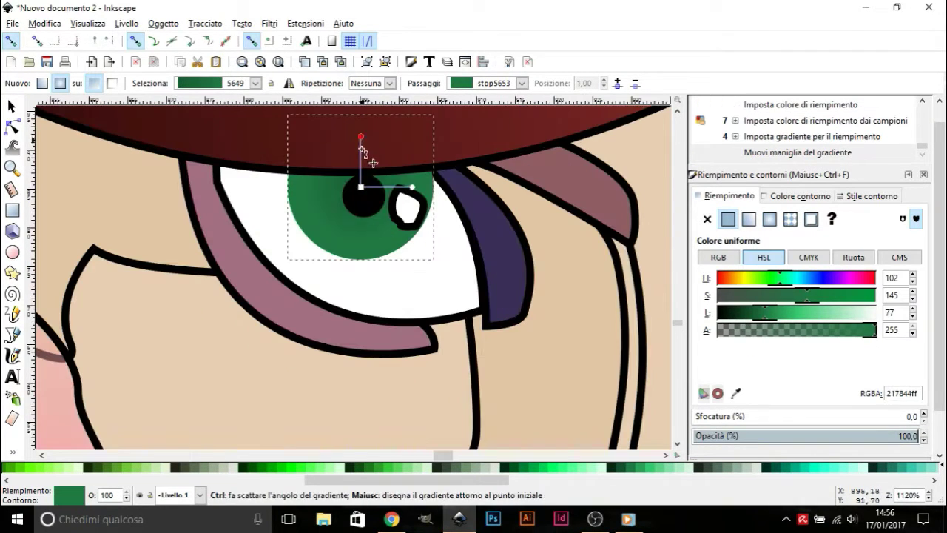
click(360, 186)
drag(754, 313, 734, 318)
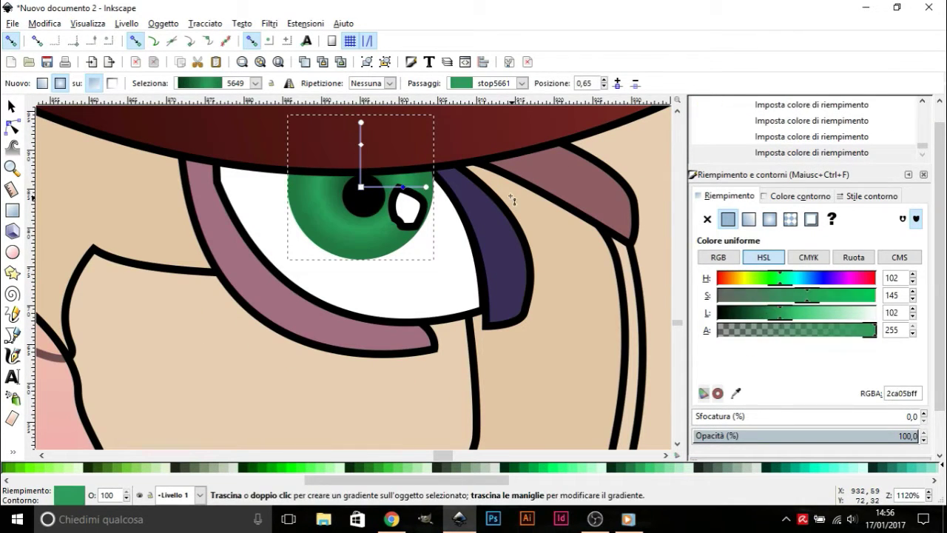
scroll(481, 170, down, 1)
drag(424, 173, 422, 174)
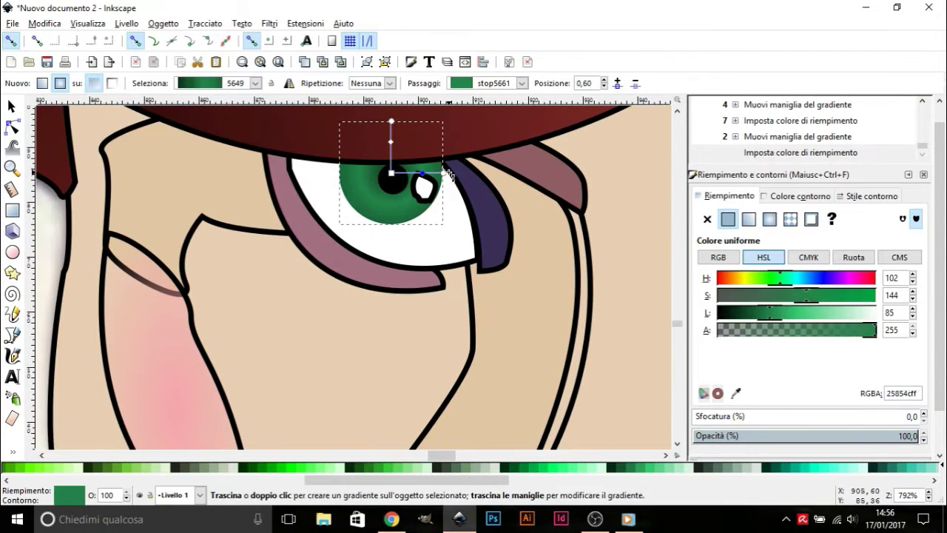
drag(771, 317, 746, 323)
key(minus)
key(minus)
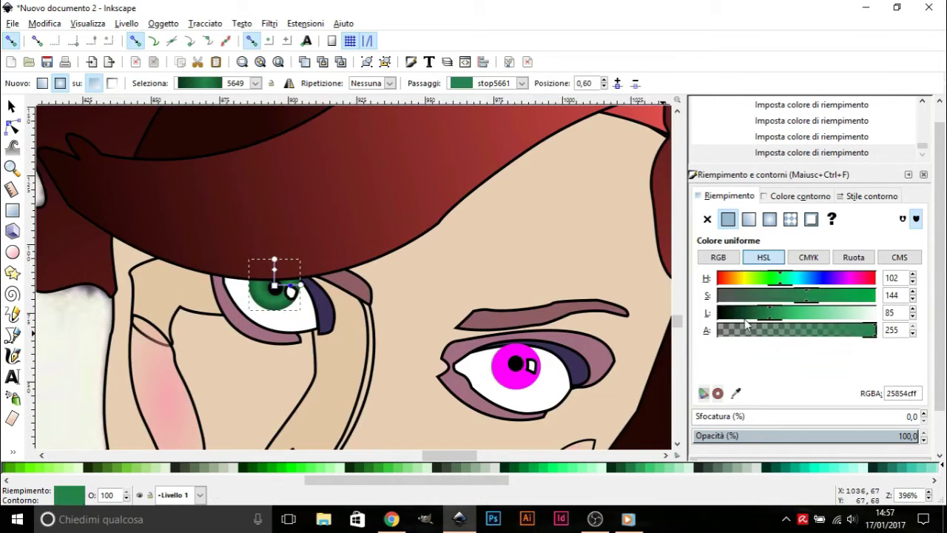
Replace the magenta right iris fill with the green radial gradient 5649.
drag(254, 275, 256, 276)
key(s)
click(492, 313)
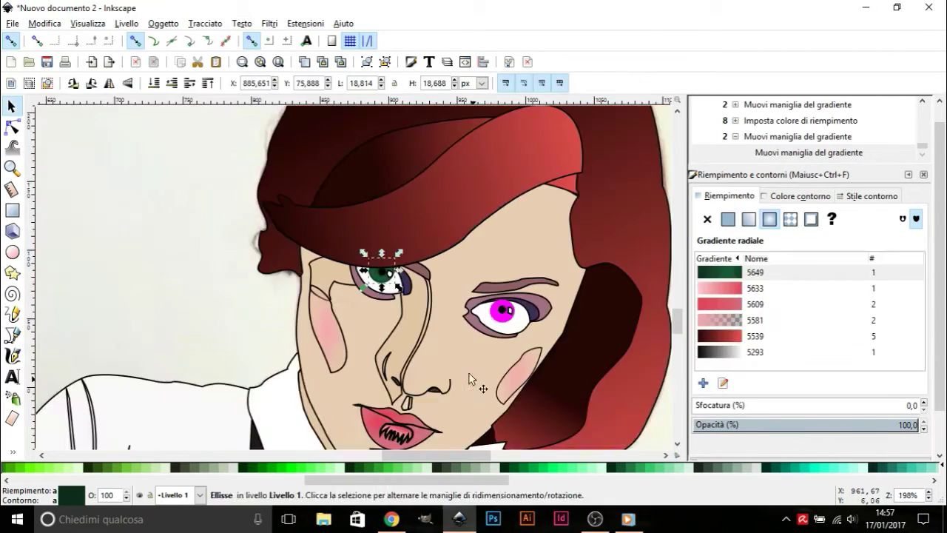
click(770, 218)
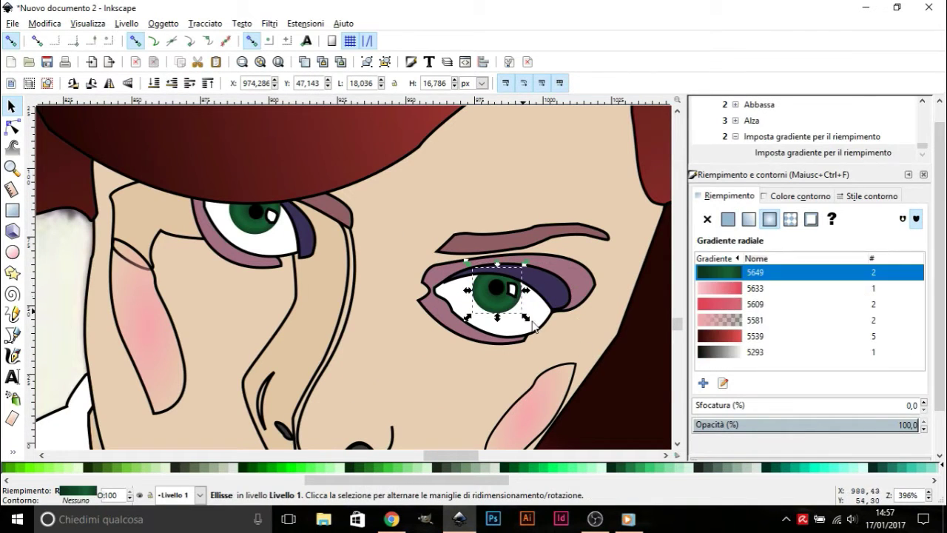
Give the left lid shadow a dark-to-pink linear gradient and sample a warmer skin tone for the face.
key(g)
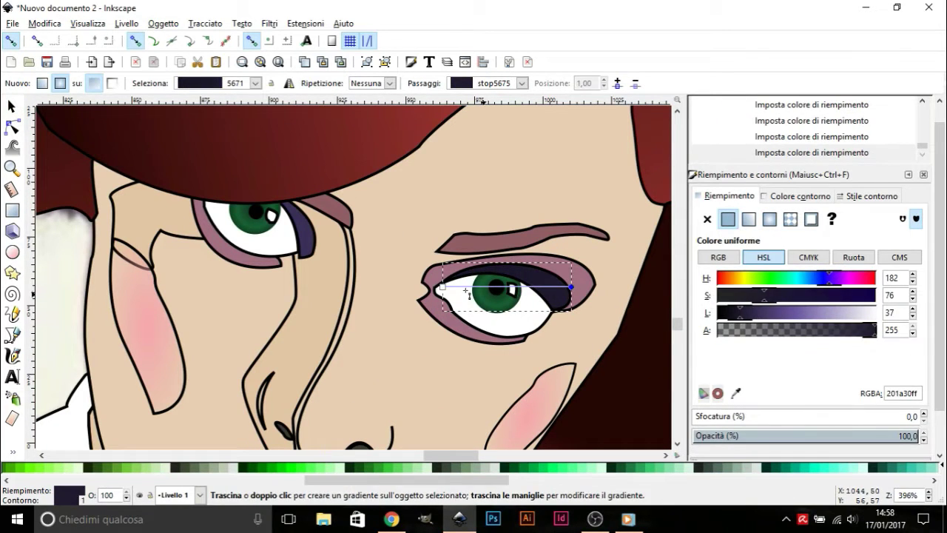
key(ctrl+z)
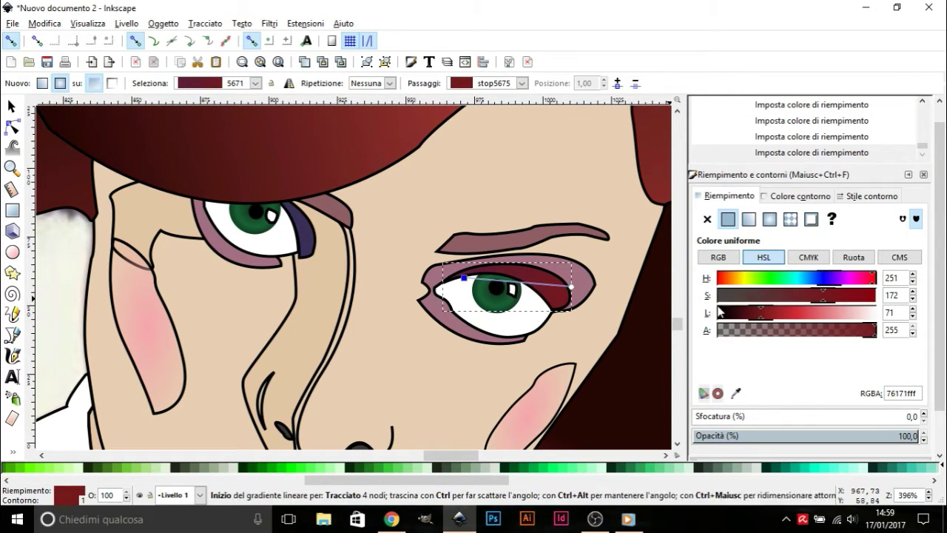
key(ctrl+z)
click(300, 225)
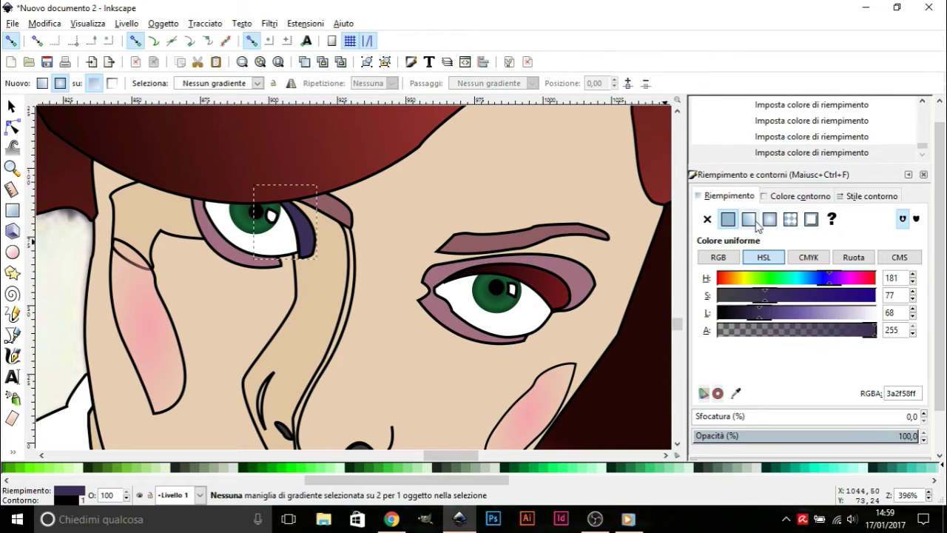
drag(264, 192, 279, 194)
drag(740, 312, 794, 316)
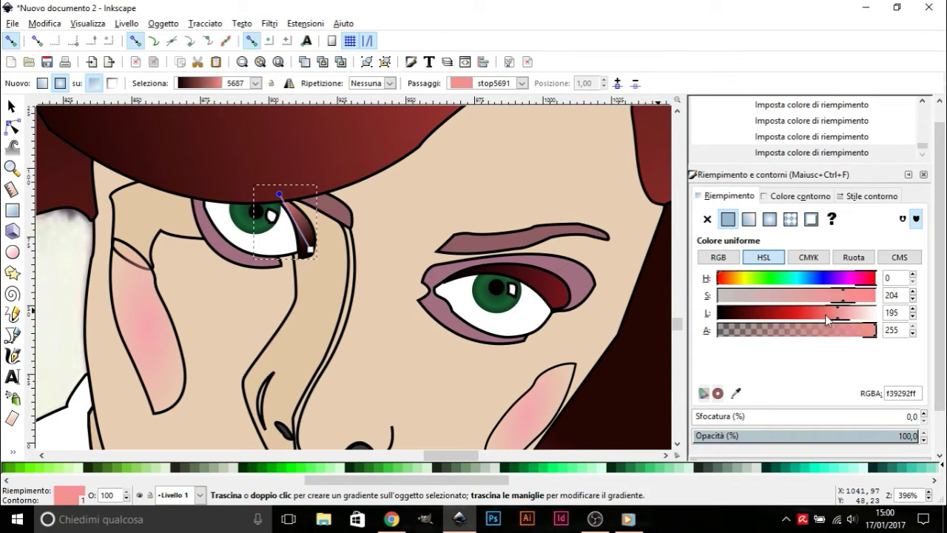
drag(464, 277, 571, 286)
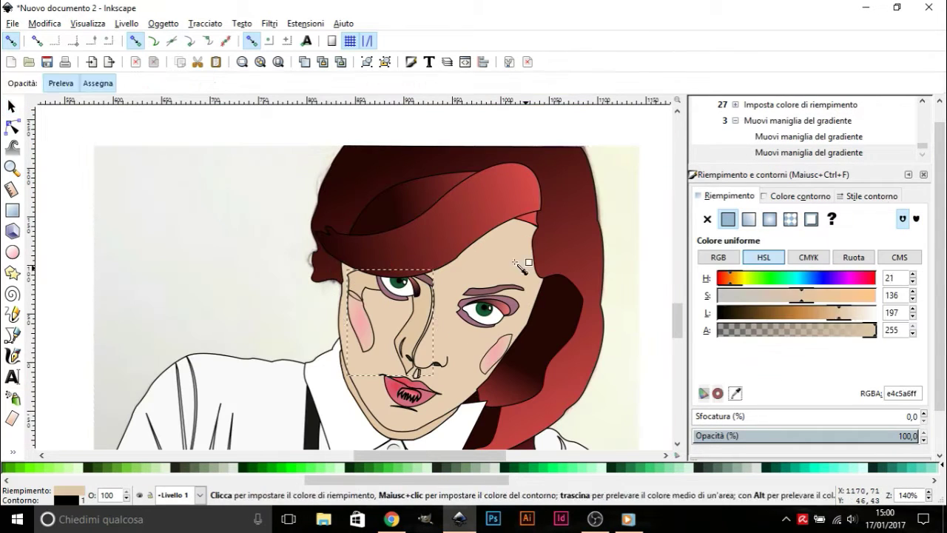
click(514, 261)
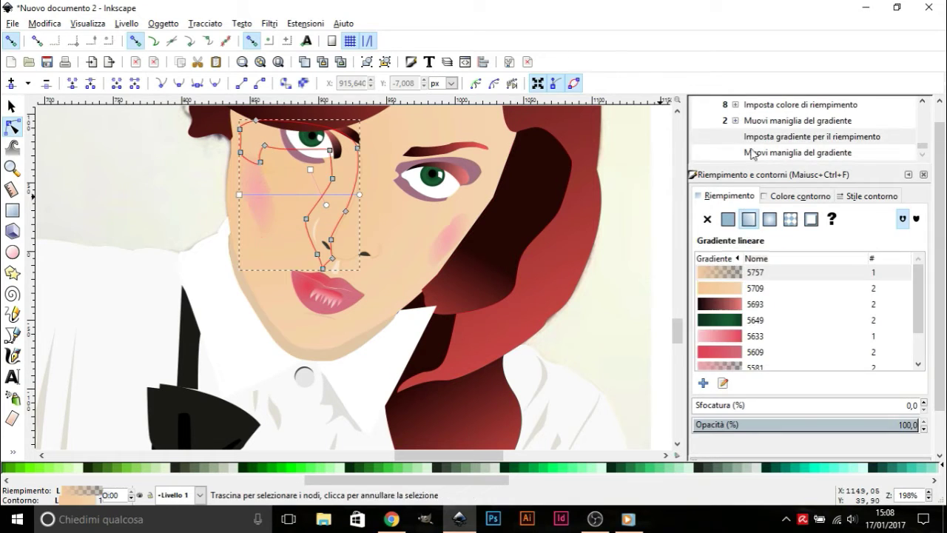
Apply a horizontal skin-tone linear gradient (5765) to the face shading between left eye and nose.
click(752, 153)
key(g)
click(314, 242)
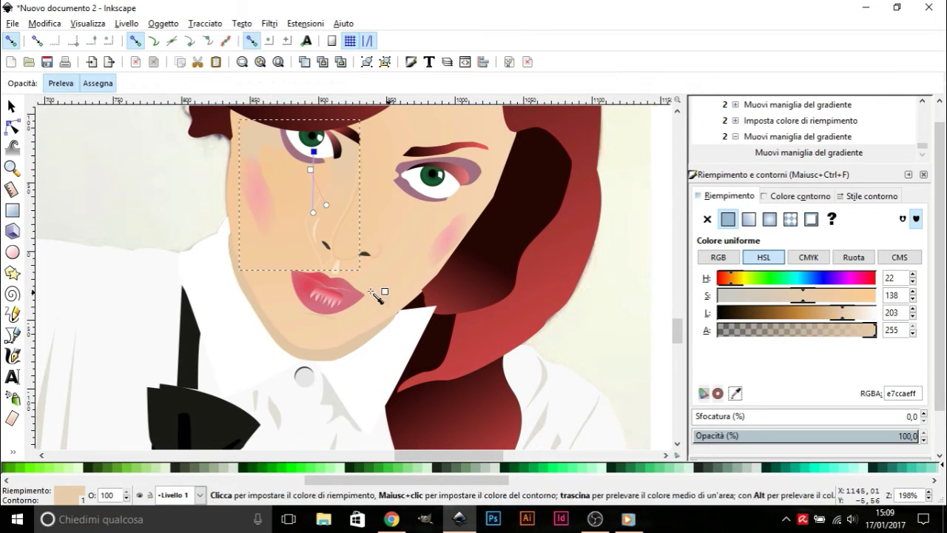
click(749, 218)
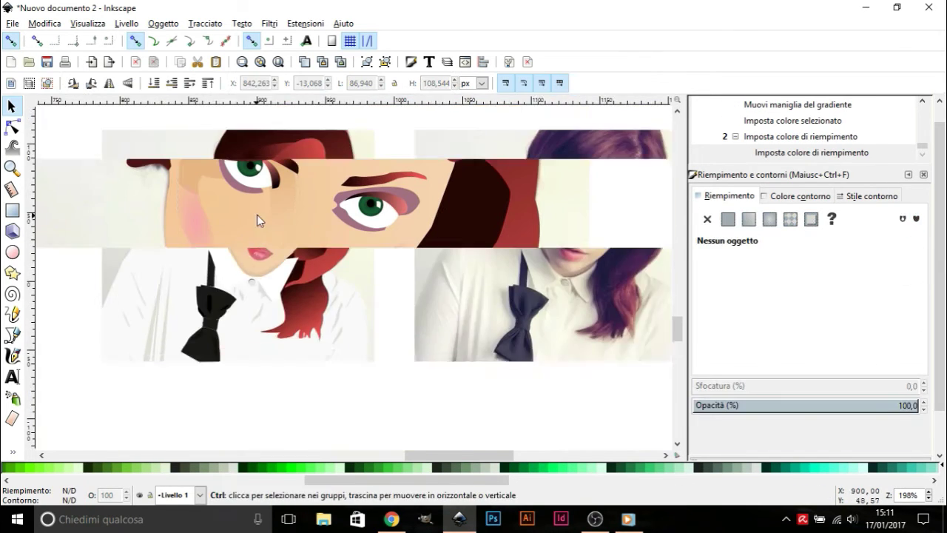
click(724, 384)
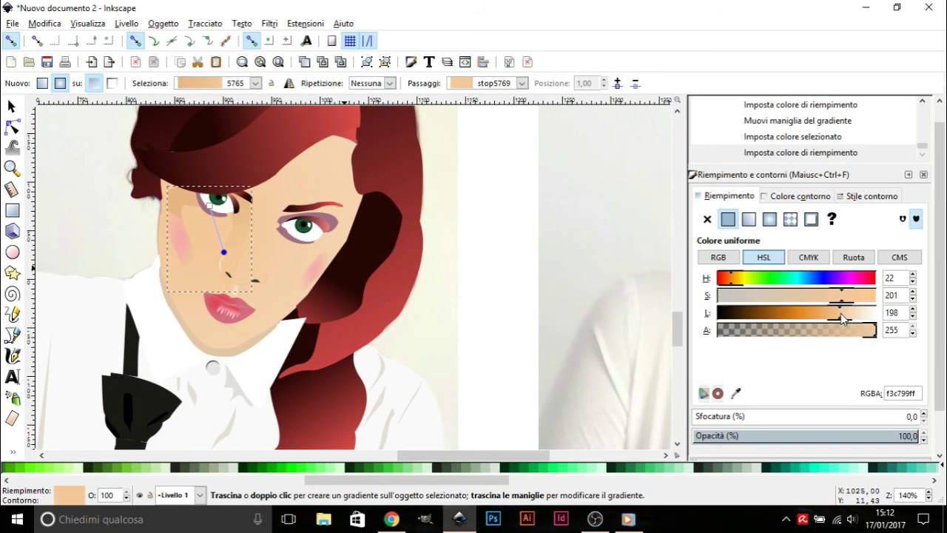
key(s)
scroll(254, 239, down, 2)
scroll(444, 349, down, 1)
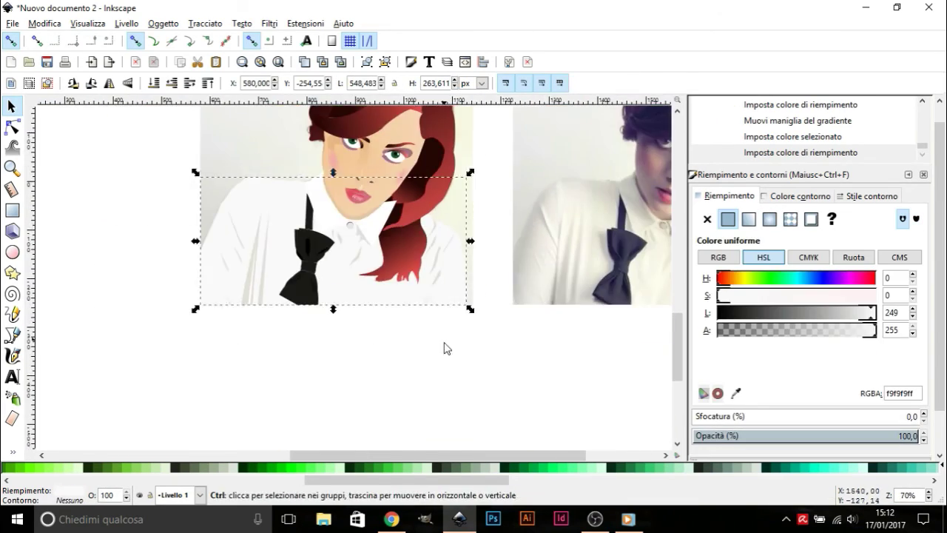